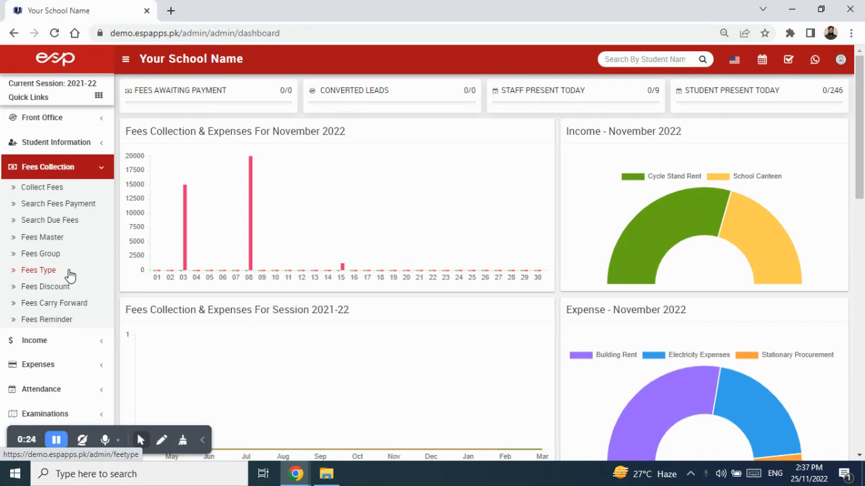
# - Open the fees types of the Fees Collection module and review the full list of types and codes
pyautogui.click(71, 274)
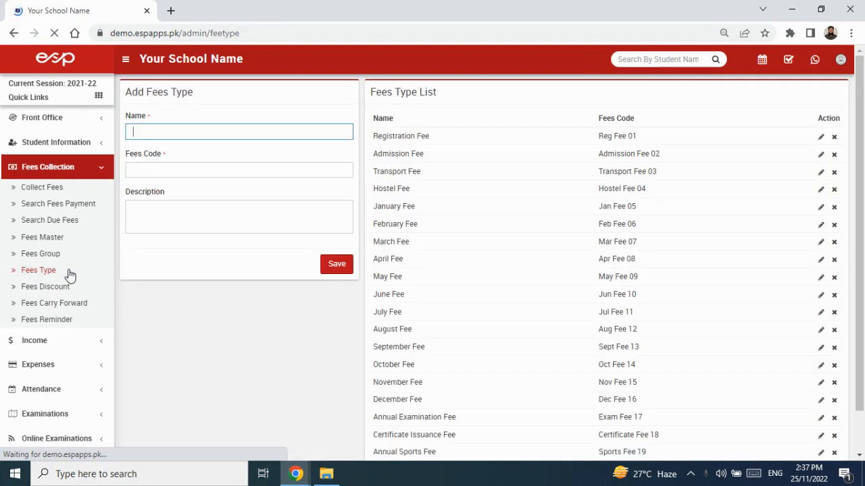
pyautogui.scroll(-2, 480, 222)
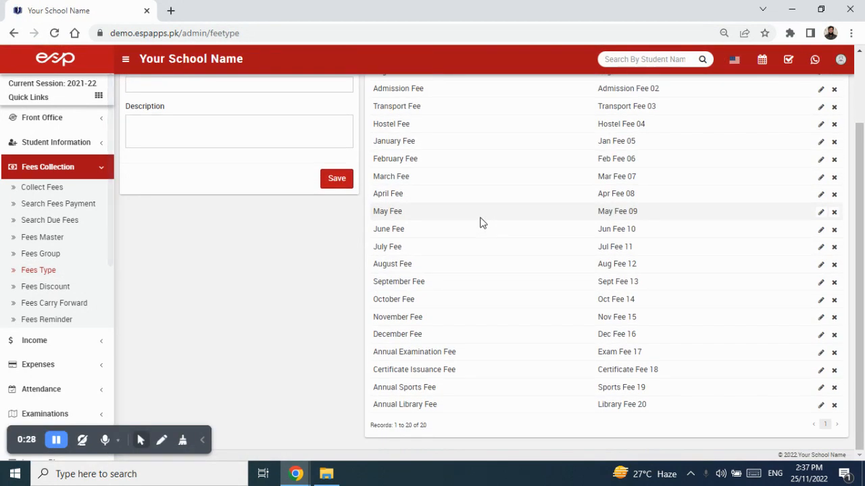
pyautogui.scroll(2, 448, 391)
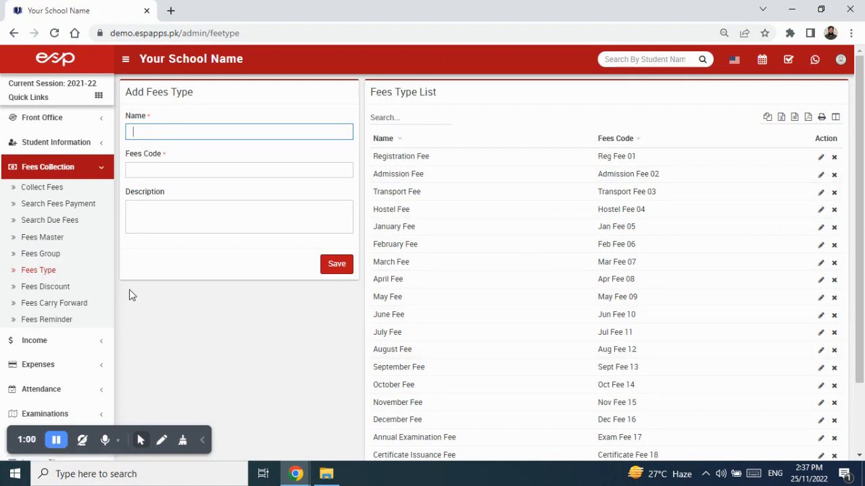
# - Add a fees group named "Class 1 - Standard" with the description "For all types of fee collection from Class 1"
pyautogui.click(54, 260)
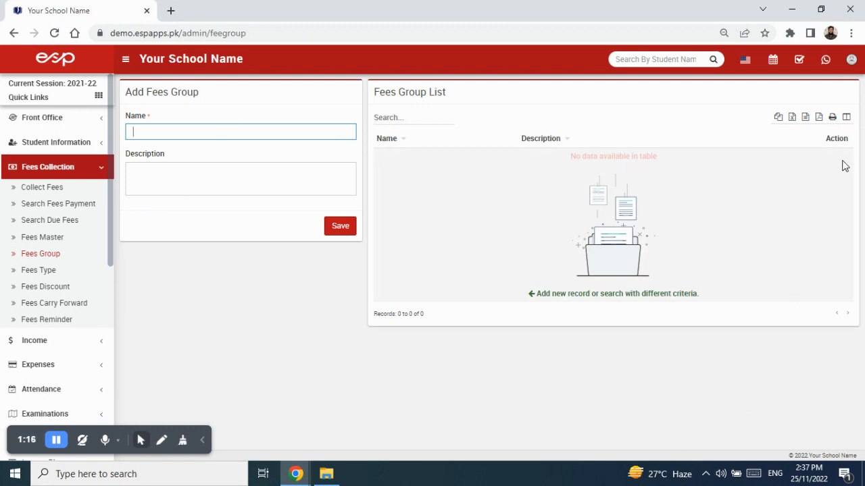
pyautogui.write('Class 1 - Standard')
pyautogui.click(243, 168)
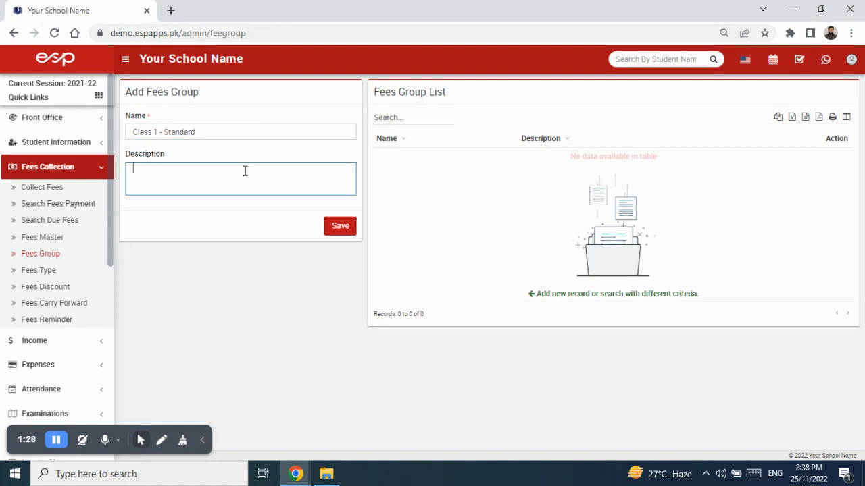
pyautogui.write('For all types of fee collection from C')
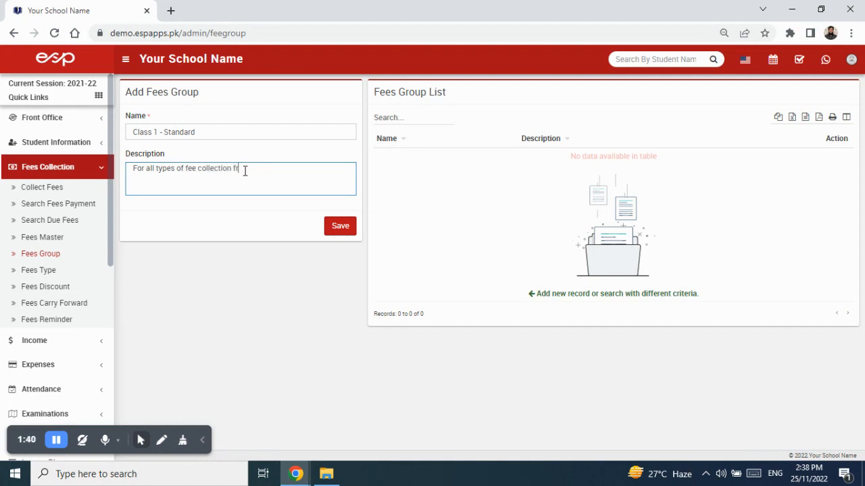
pyautogui.write('lass 1')
pyautogui.click(340, 228)
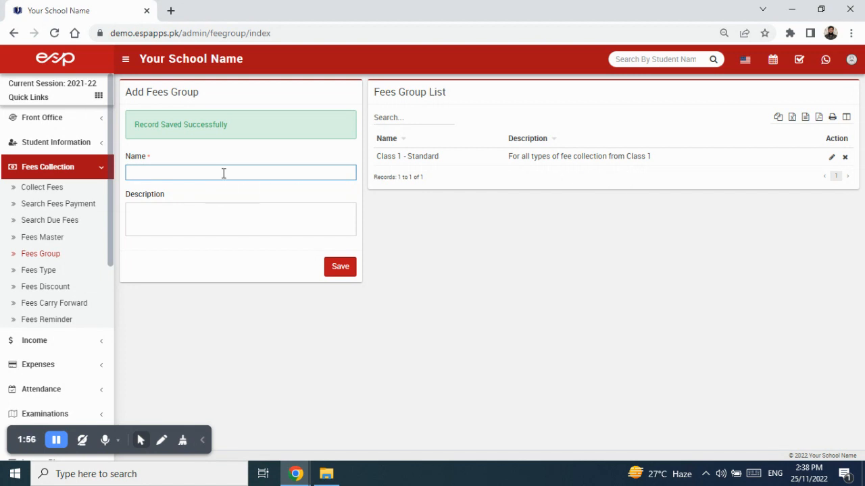
# - Add a fees group named "Class 2 - Standard", reusing the Class 1 description as "For all types of fee collection from Class 2"
pyautogui.write('Class 2 - Standard')
pyautogui.press('Tab')
pyautogui.write('Fo')
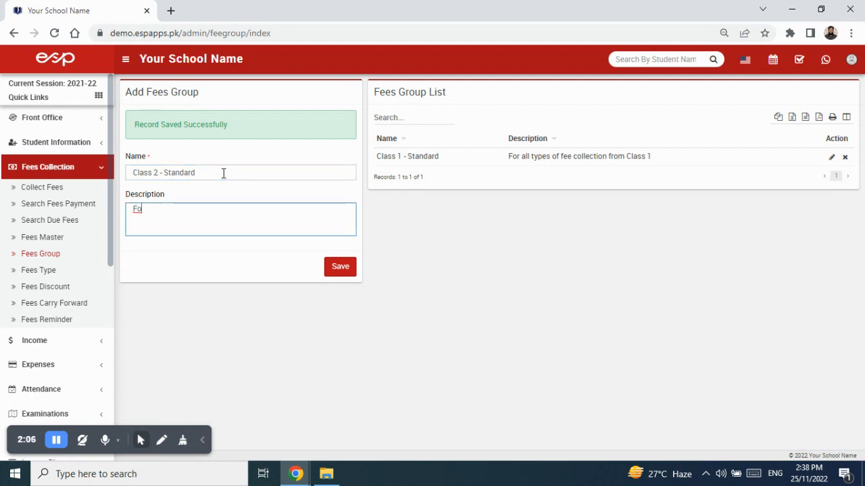
pyautogui.moveTo(508, 155); pyautogui.dragTo(652, 157)
pyautogui.rightClick(629, 156)
pyautogui.click(635, 166)
pyautogui.doubleClick(136, 211)
pyautogui.moveTo(136, 213); pyautogui.dragTo(129, 213)
pyautogui.hotkey('ctrl', 'v')
pyautogui.press('BackSpace')
pyautogui.write('2')
pyautogui.click(339, 270)
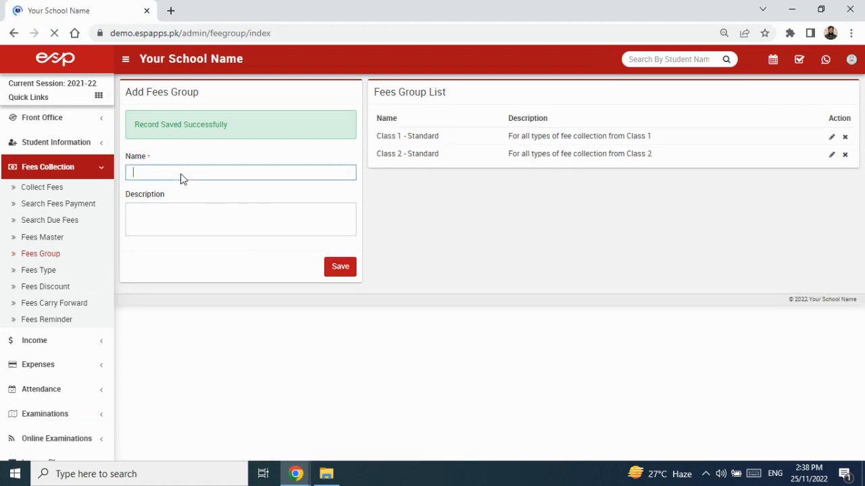
# - Add a fees group named "Class 3 - Standard" with the description "For all types of fee collection from Class 3"
pyautogui.write('Class ')
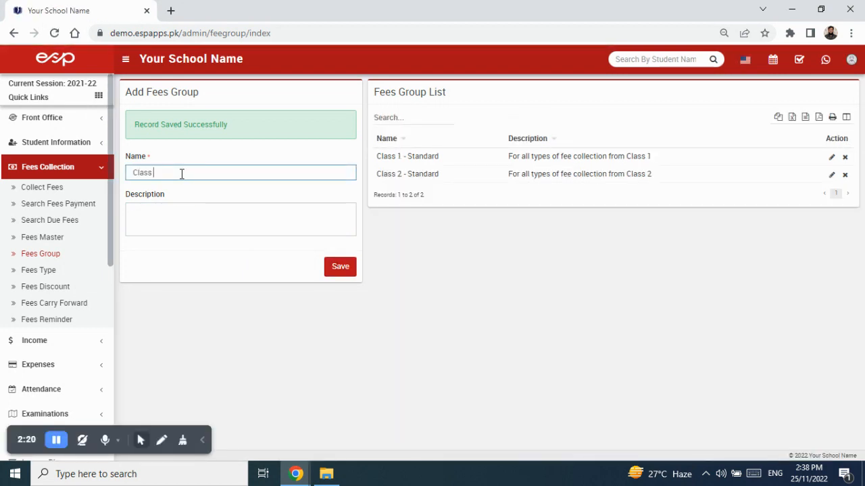
pyautogui.write('3 - Standard')
pyautogui.click(195, 212)
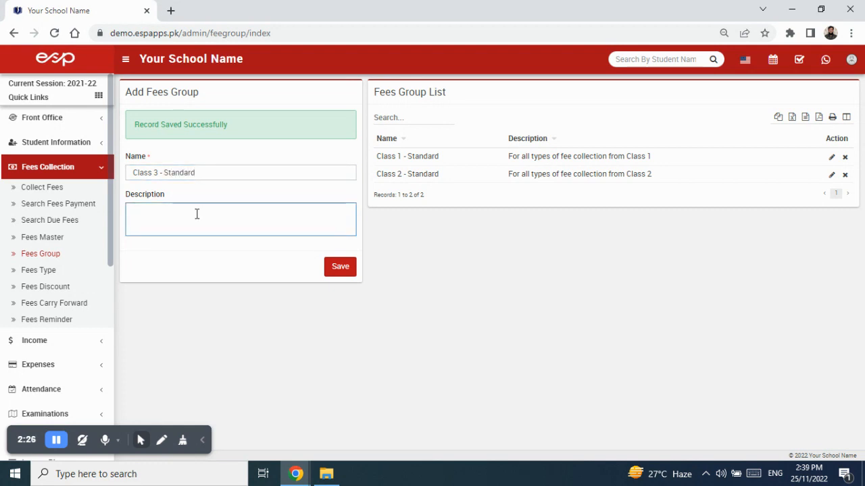
pyautogui.hotkey('ctrl', 'v')
pyautogui.press('BackSpace')
pyautogui.write('3')
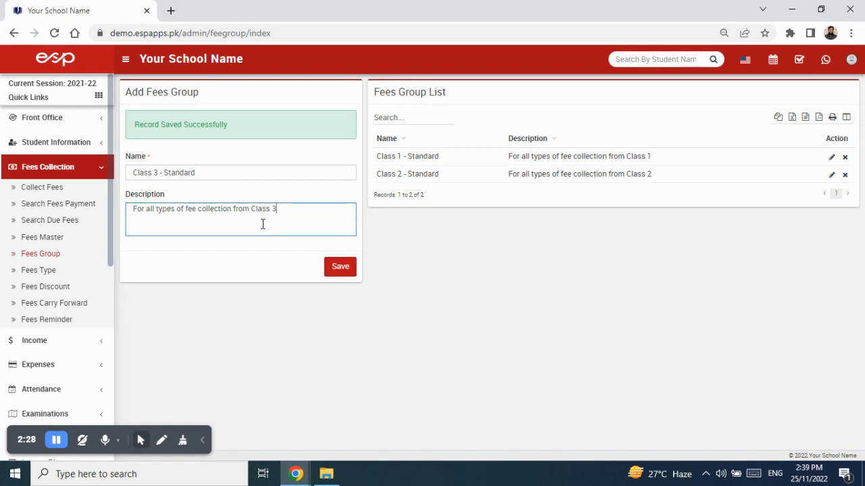
pyautogui.click(344, 269)
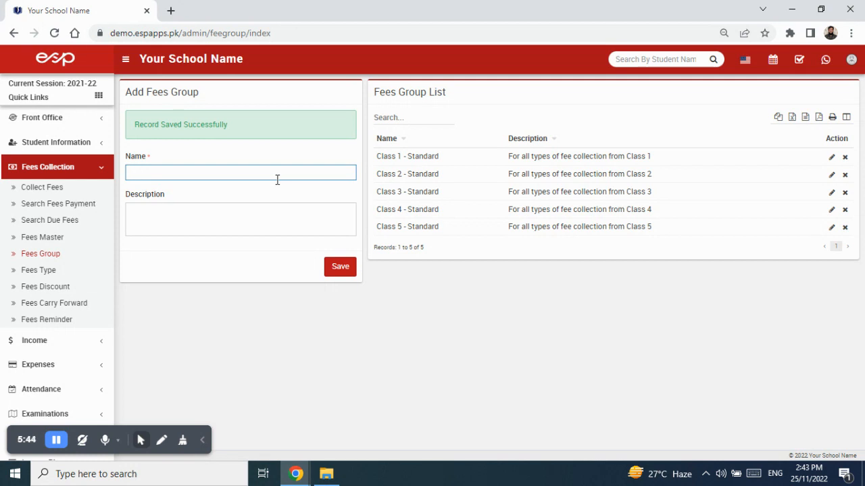
# - Add the fees group "Class 1 - Bi Annual" described as "For all types of fee collection from Class 1 each after 6 Months"
pyautogui.write('Class 1')
pyautogui.write(' -')
pyautogui.write('I')
pyautogui.write('Bi')
pyautogui.write('Annu')
pyautogui.write('al')
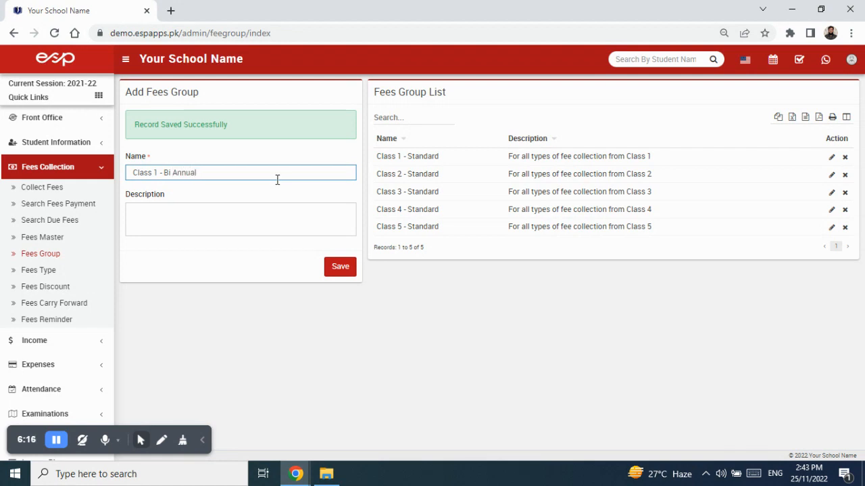
pyautogui.click(182, 212)
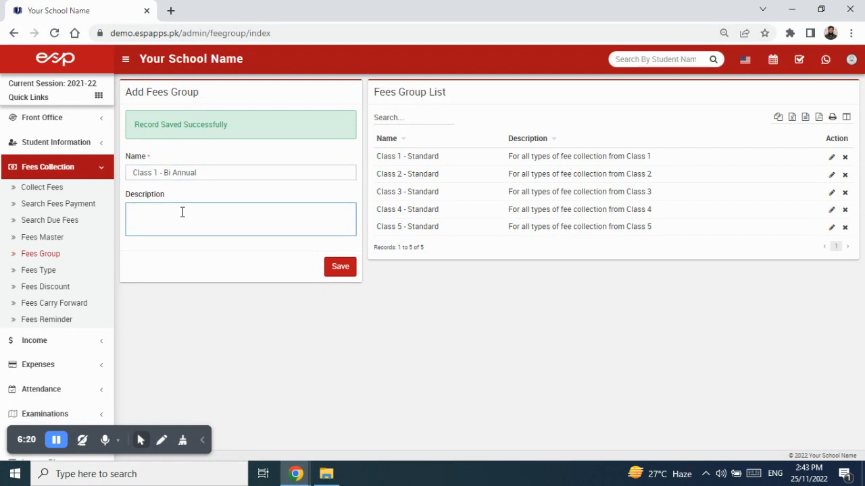
pyautogui.hotkey('ctrl', 'v')
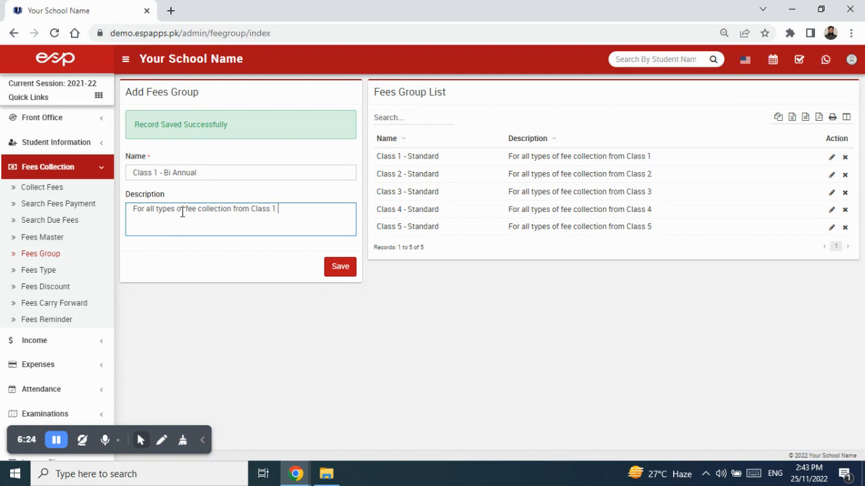
pyautogui.write('each after 6 Months')
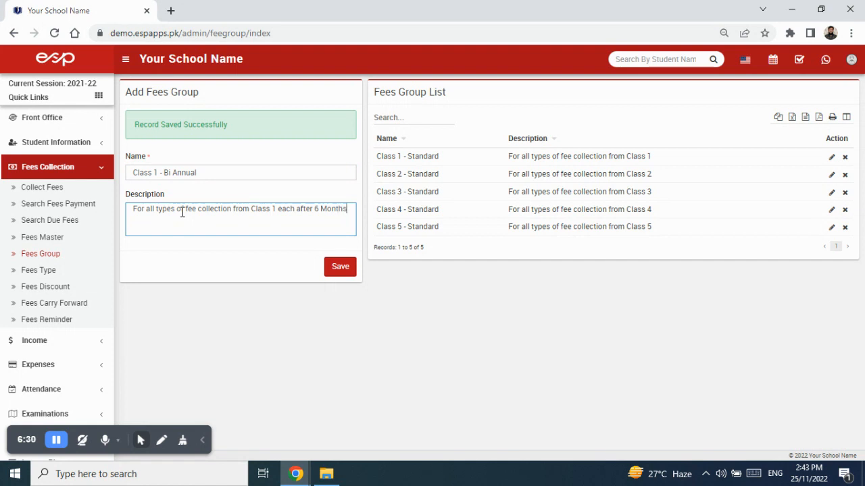
pyautogui.click(342, 268)
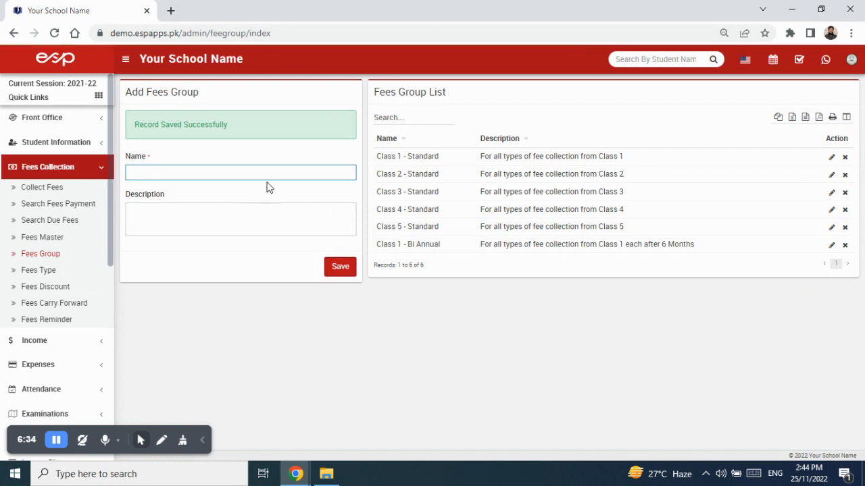
# - Add the fees group "Class 1 - Quarter" described as "For all types of fee collection from Class 1 each after 3 months"
pyautogui.write('Class 1 - Quarterly')
pyautogui.press('BackSpace')
pyautogui.press('BackSpace')
pyautogui.click(282, 214)
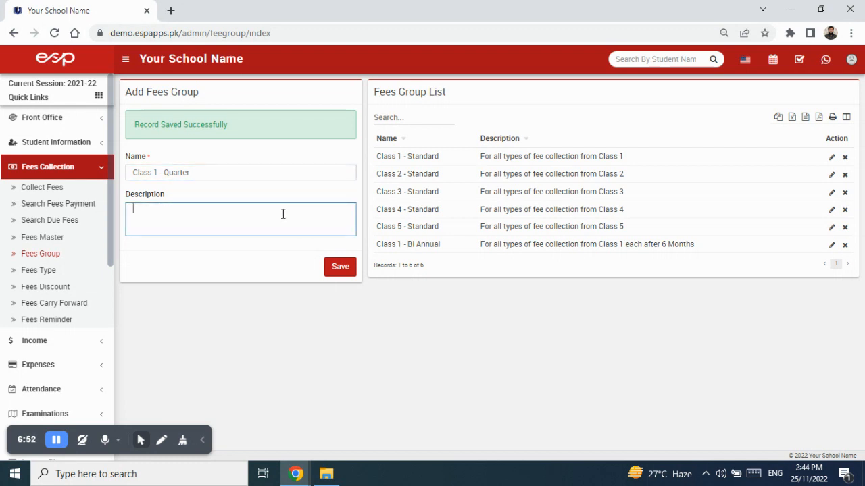
pyautogui.hotkey('ctrl', 'v')
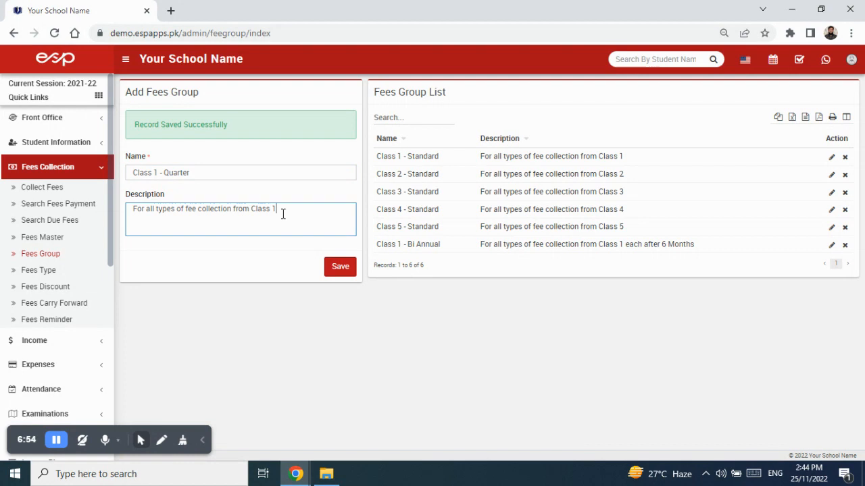
pyautogui.write('or')
pyautogui.press('BackSpace')
pyautogui.press('BackSpace')
pyautogui.write('each after 3 months')
pyautogui.click(337, 270)
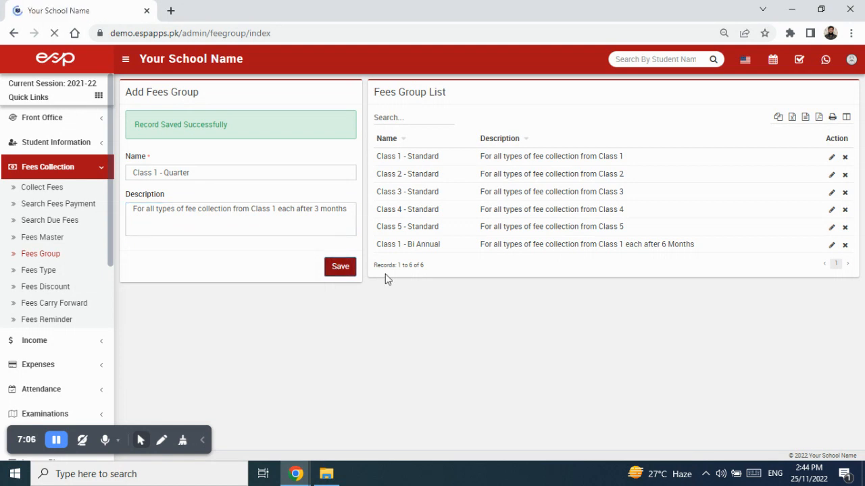
# - Add the fees group "Class 1 - Lumpsum" described as "For all types of fee collection from Class 1 in one go"
pyautogui.write('Clas')
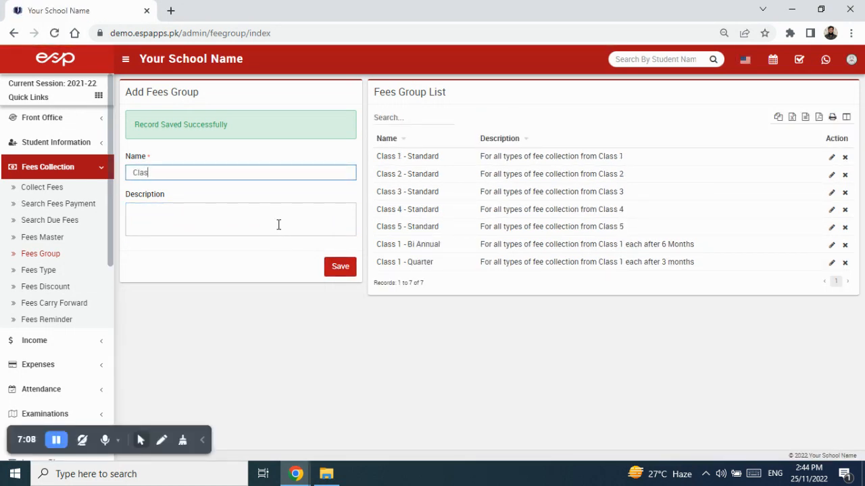
pyautogui.write('s 1 - Lumpsum')
pyautogui.click(279, 224)
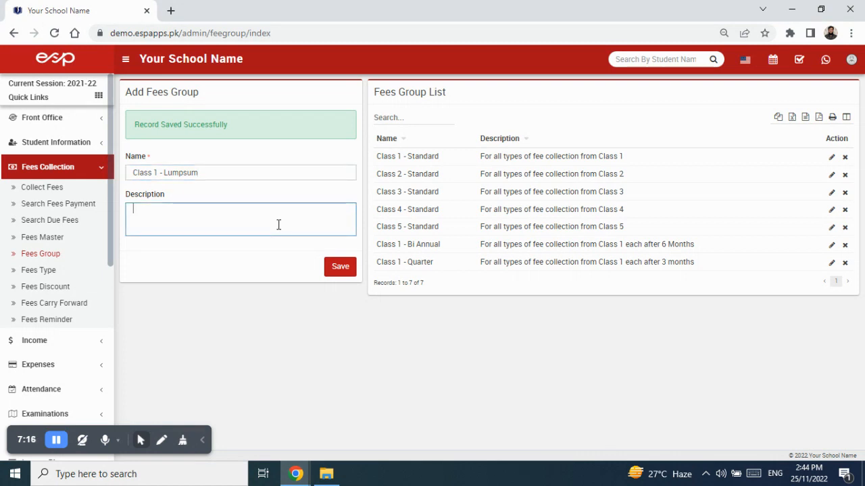
pyautogui.hotkey('ctrl', 'v')
pyautogui.write('in')
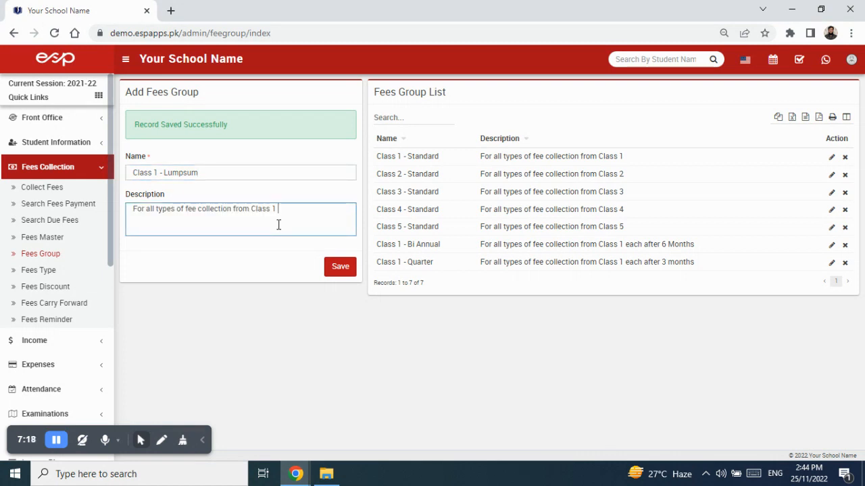
pyautogui.write(' one go.')
pyautogui.press('BackSpace')
pyautogui.moveTo(160, 211); pyautogui.dragTo(309, 210)
pyautogui.click(308, 210)
pyautogui.click(335, 270)
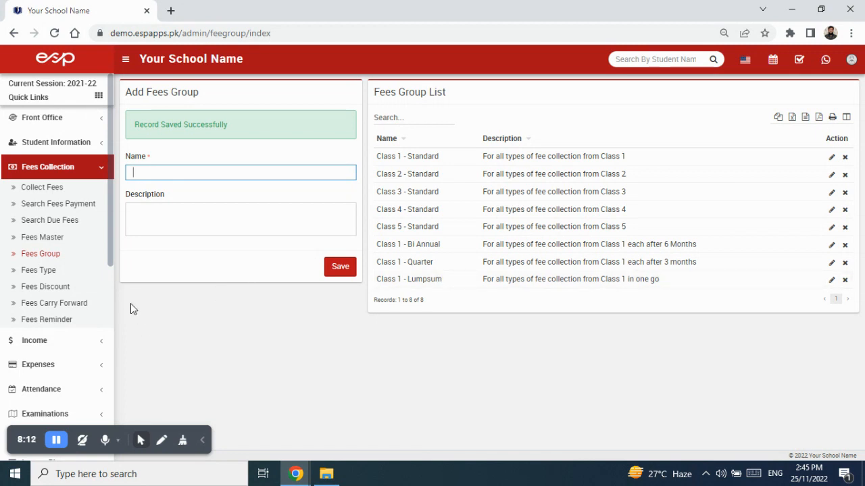
# - Begin a new fees master entry with the fees group Class 1 - Standard and the fees type January Fee
pyautogui.click(51, 240)
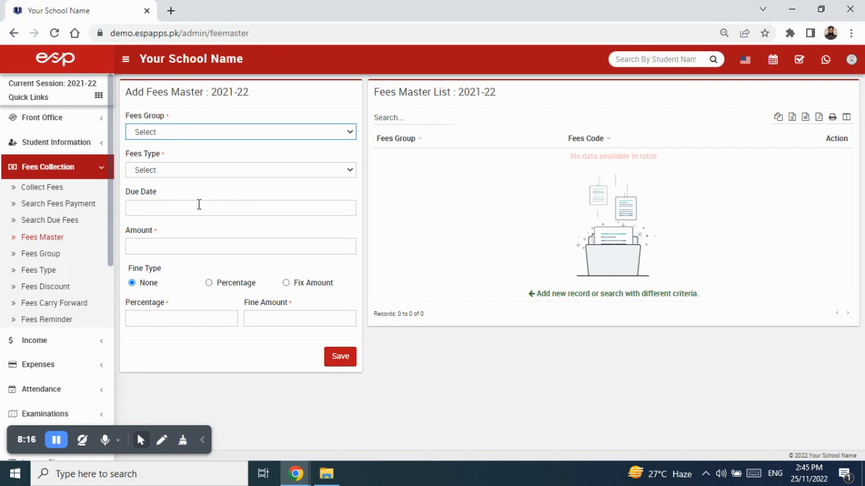
pyautogui.click(219, 133)
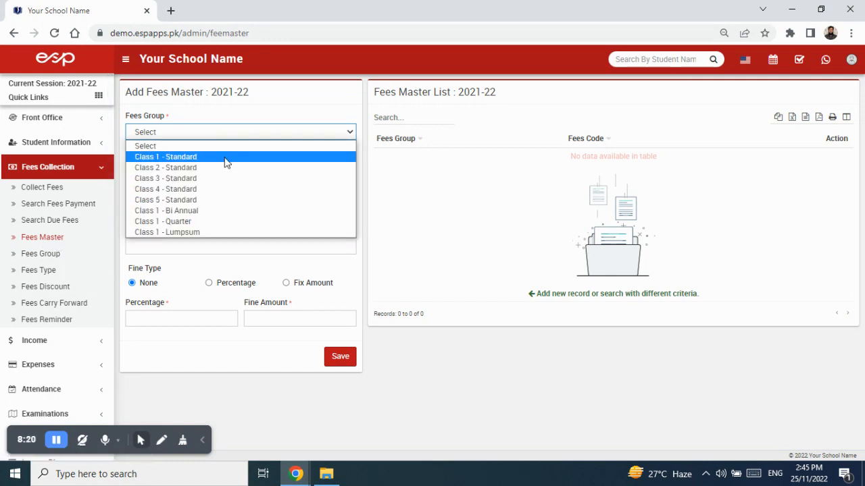
pyautogui.click(226, 157)
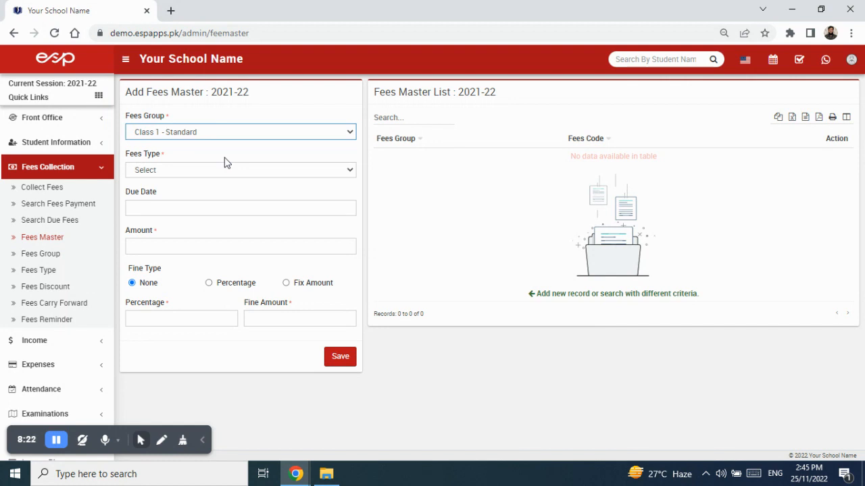
pyautogui.click(219, 171)
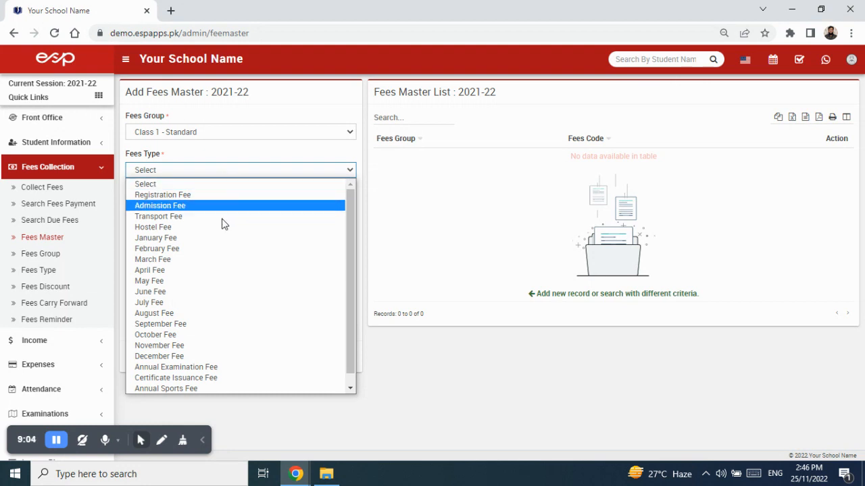
pyautogui.click(210, 238)
# - Set the due date of the January Fee entry to 10/01/2023
pyautogui.click(203, 209)
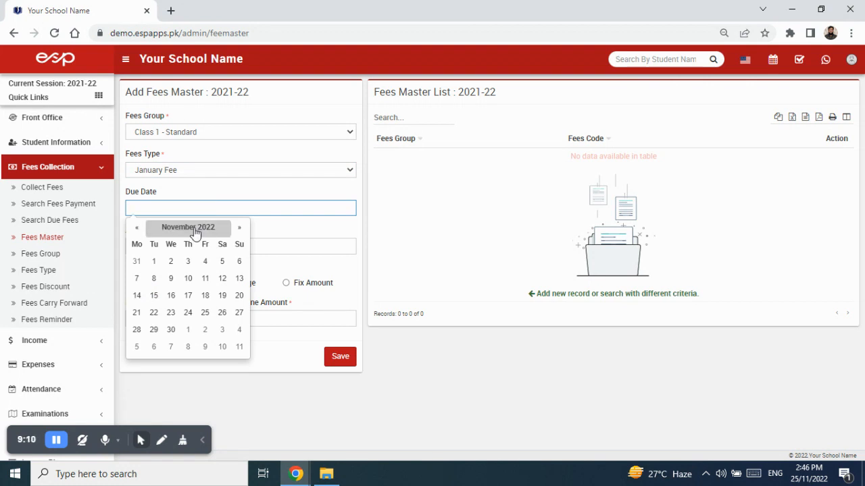
pyautogui.click(189, 229)
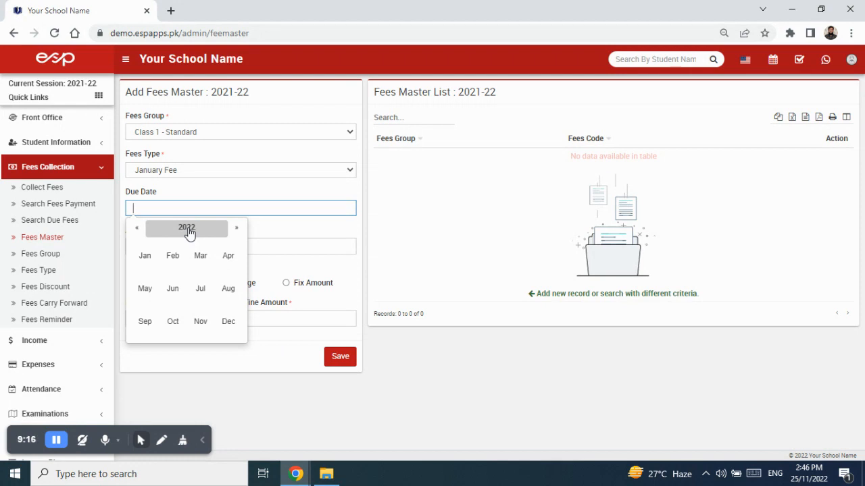
pyautogui.click(189, 230)
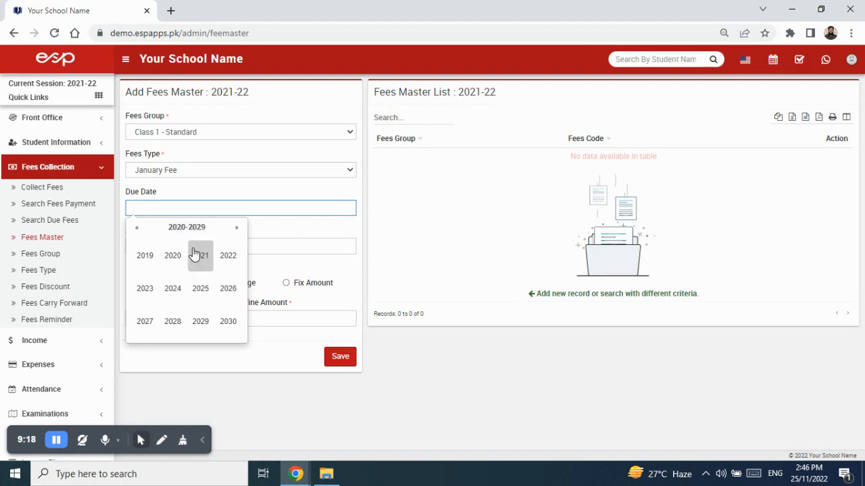
pyautogui.click(146, 296)
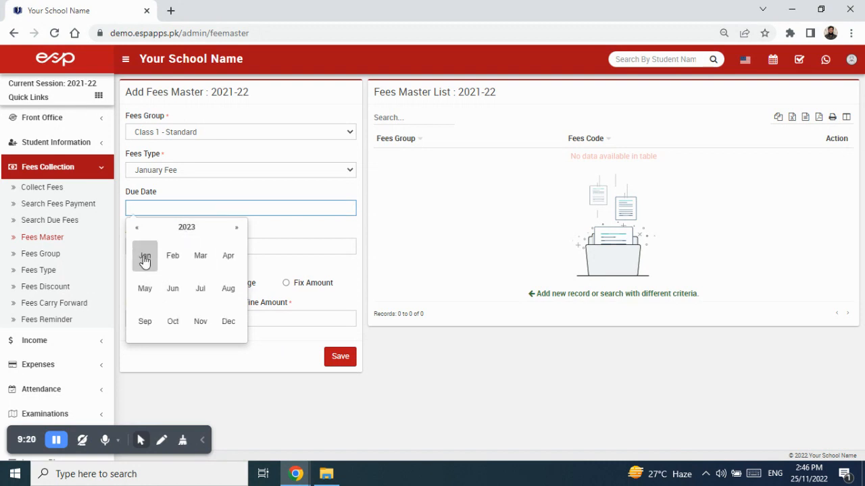
pyautogui.click(142, 257)
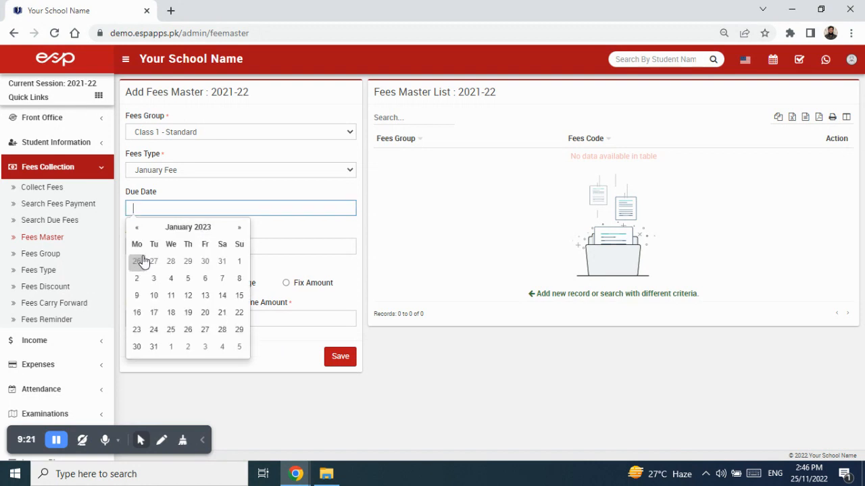
pyautogui.click(154, 297)
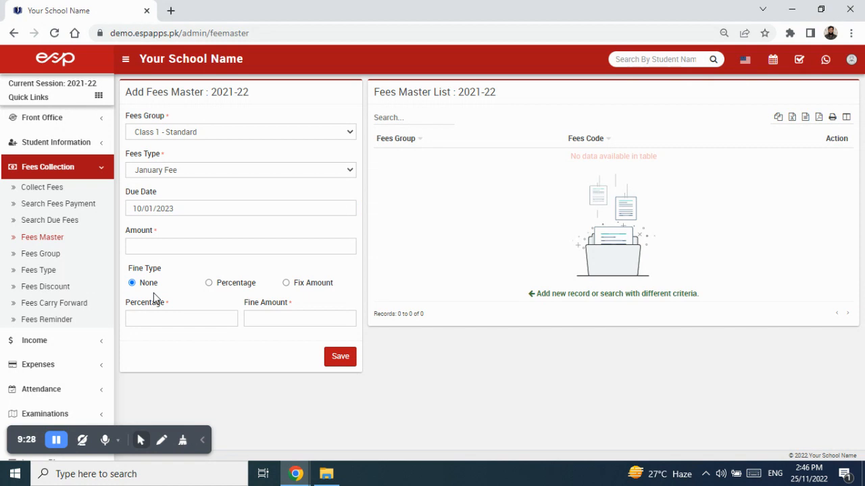
# - Set the amount of the January Fee entry to 1000
pyautogui.click(187, 245)
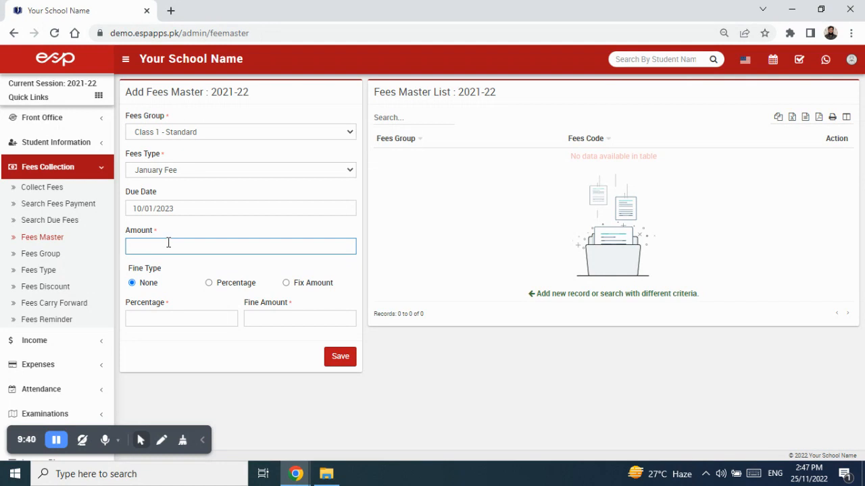
pyautogui.write('1000')
# - Try a percentage fine of 5 on the January Fee entry and review its due date, amount and fine amount
pyautogui.click(225, 288)
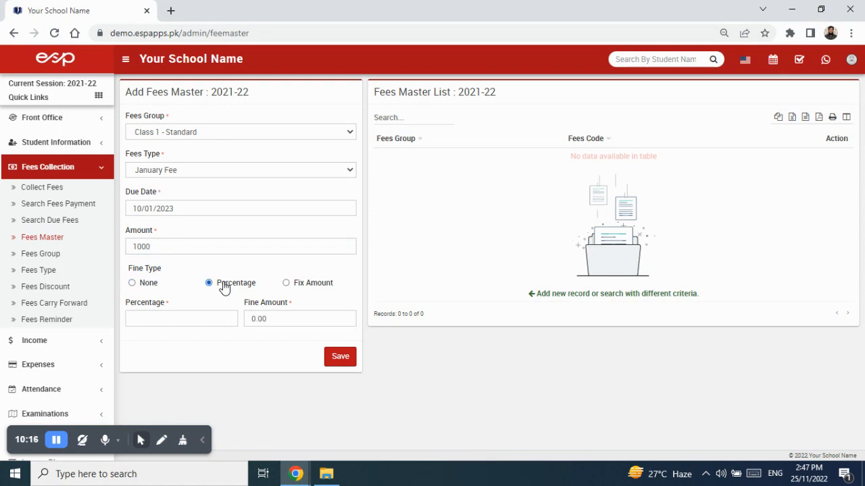
pyautogui.click(146, 315)
pyautogui.write('5')
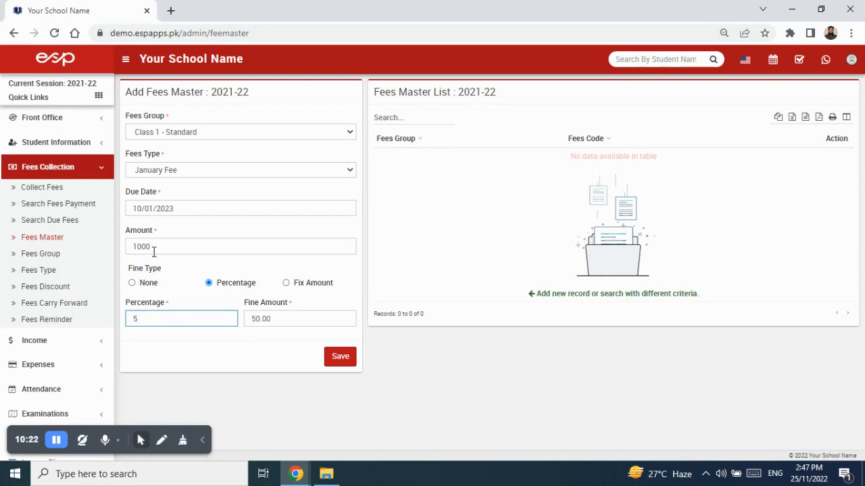
pyautogui.moveTo(177, 209); pyautogui.dragTo(131, 208)
pyautogui.click(275, 224)
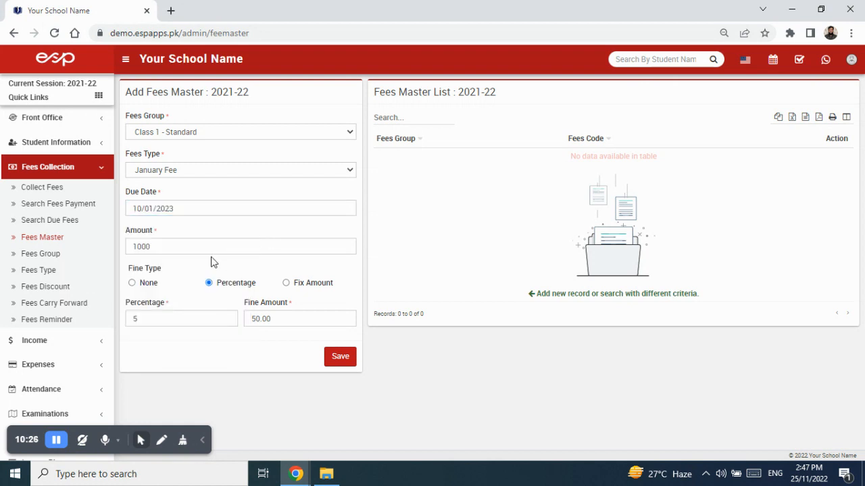
pyautogui.moveTo(162, 246); pyautogui.dragTo(134, 246)
pyautogui.click(260, 266)
pyautogui.click(275, 319)
pyautogui.moveTo(275, 319); pyautogui.dragTo(252, 319)
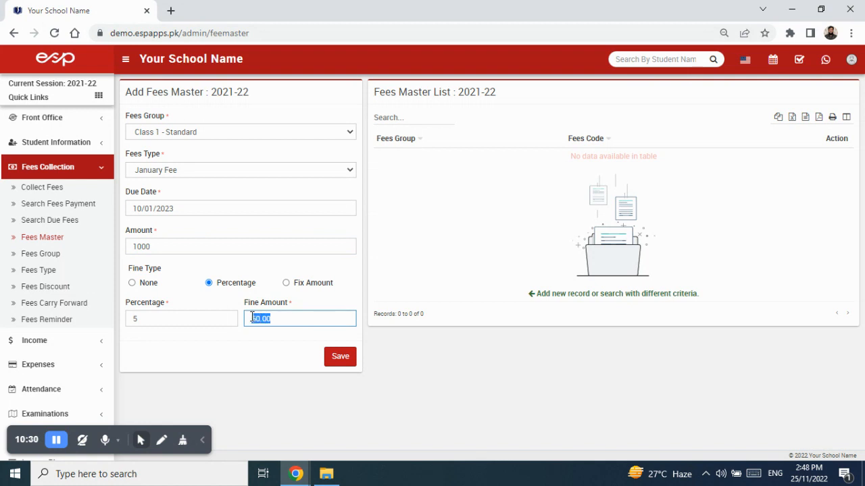
pyautogui.click(250, 338)
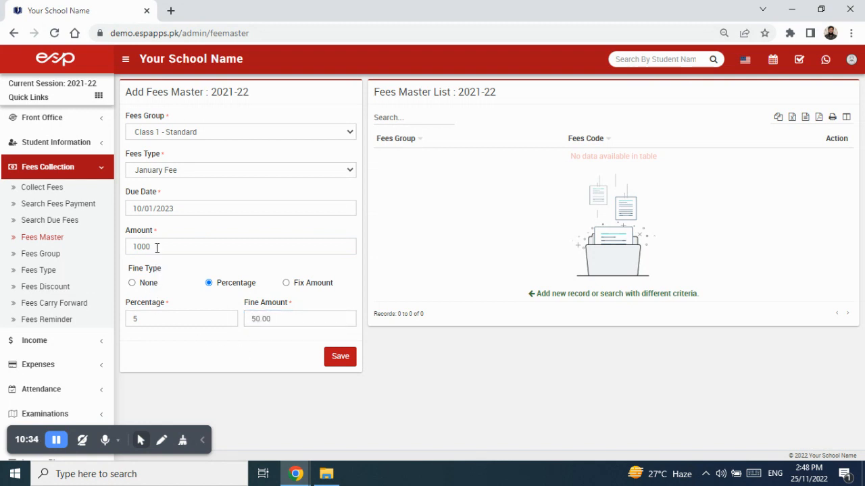
# - Try a fine percentage of 10 on the January Fee entry
pyautogui.click(151, 319)
pyautogui.press('BackSpace')
pyautogui.write('10')
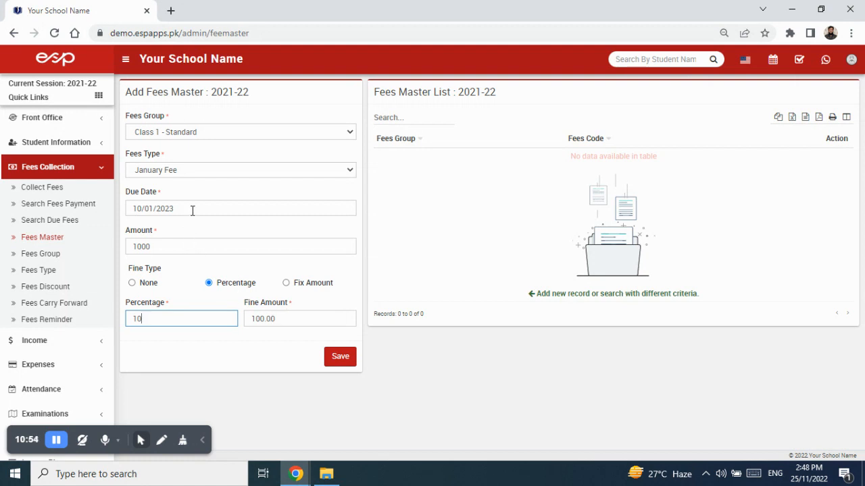
# - Set the fine type of the January Fee entry to None and save the entry
pyautogui.click(146, 284)
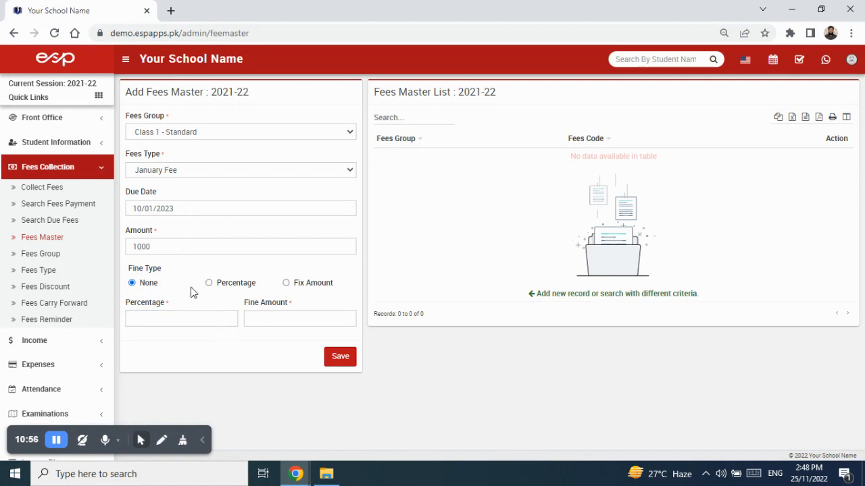
pyautogui.click(333, 360)
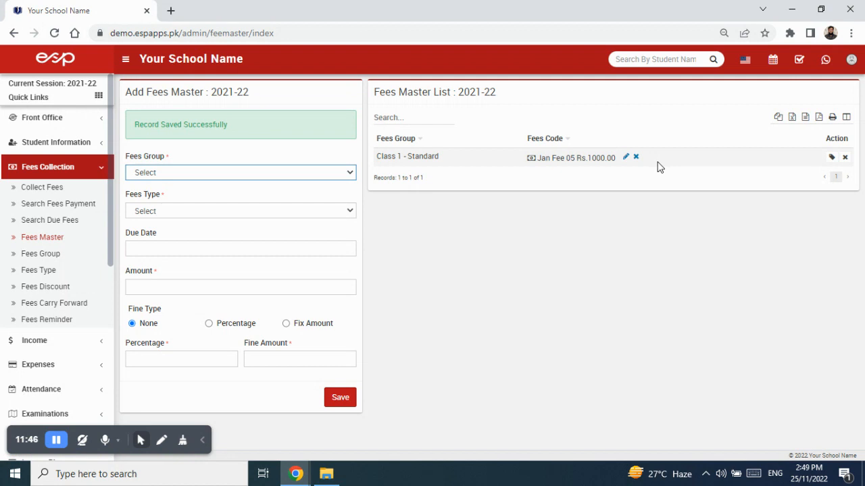
# - Begin another fees master entry with the fees group Class 1 - Standard and the fees type February Fee
pyautogui.click(240, 172)
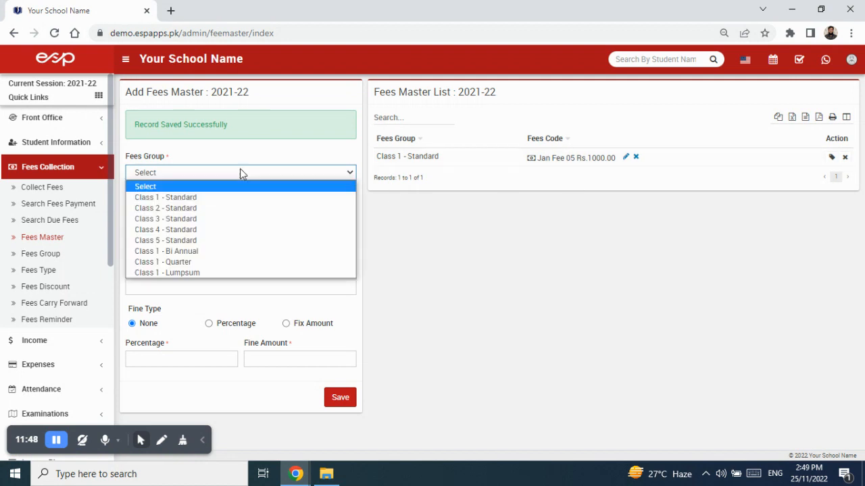
pyautogui.click(238, 197)
pyautogui.click(234, 213)
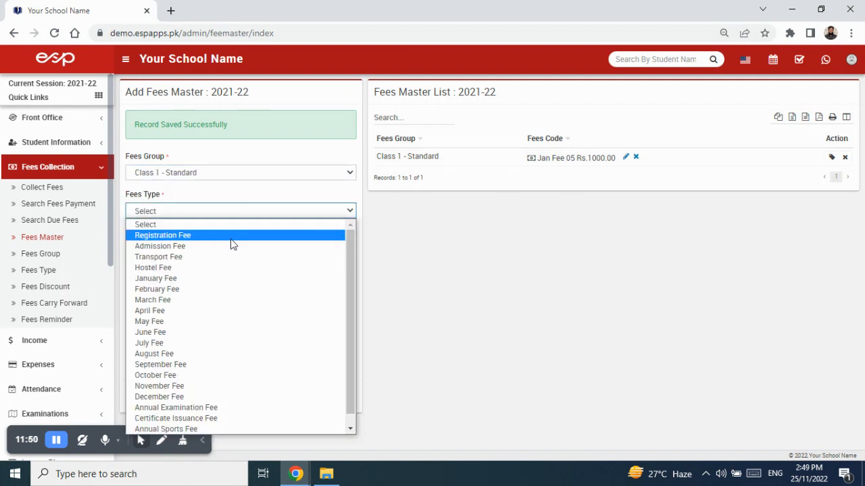
pyautogui.click(239, 289)
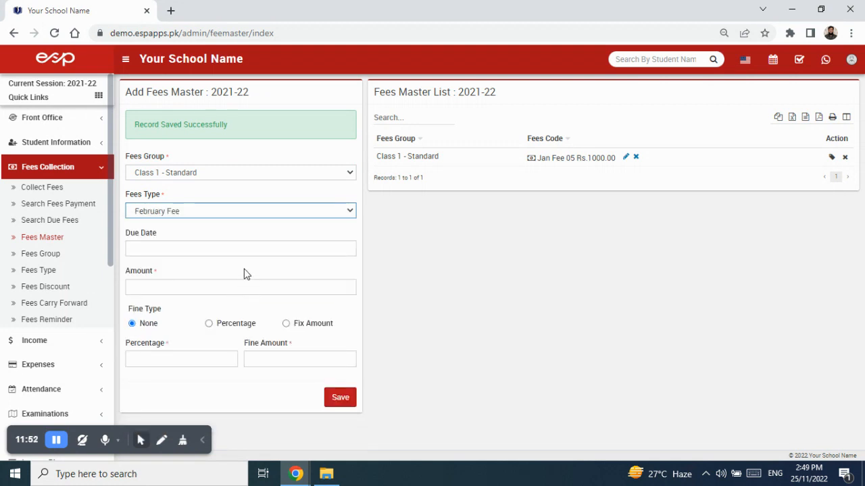
# - Set the due date of the February Fee entry to 10/02/2023
pyautogui.click(233, 247)
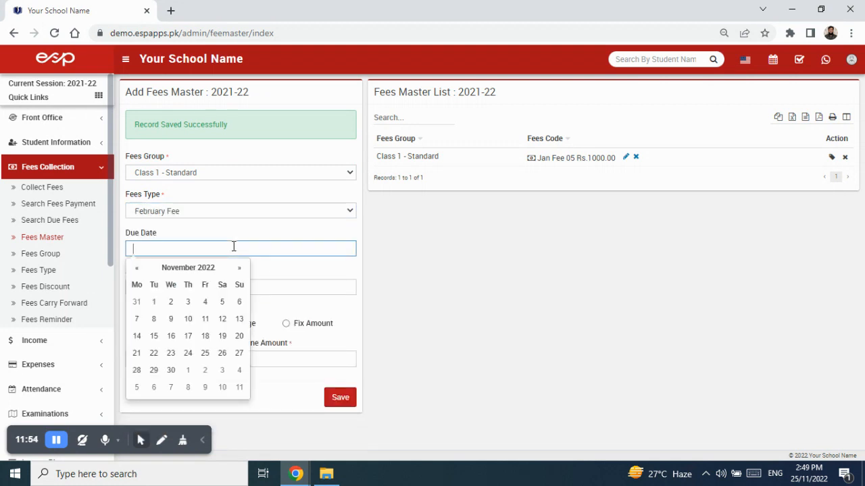
pyautogui.click(188, 267)
pyautogui.click(198, 272)
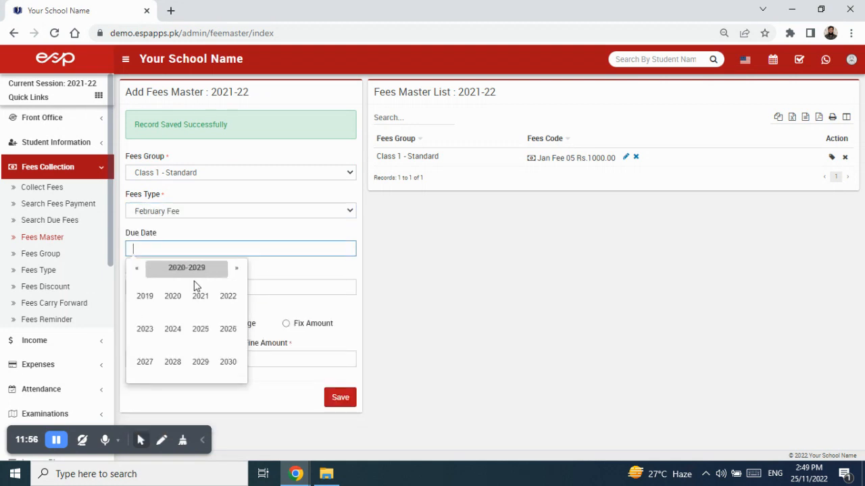
pyautogui.click(146, 328)
pyautogui.click(171, 298)
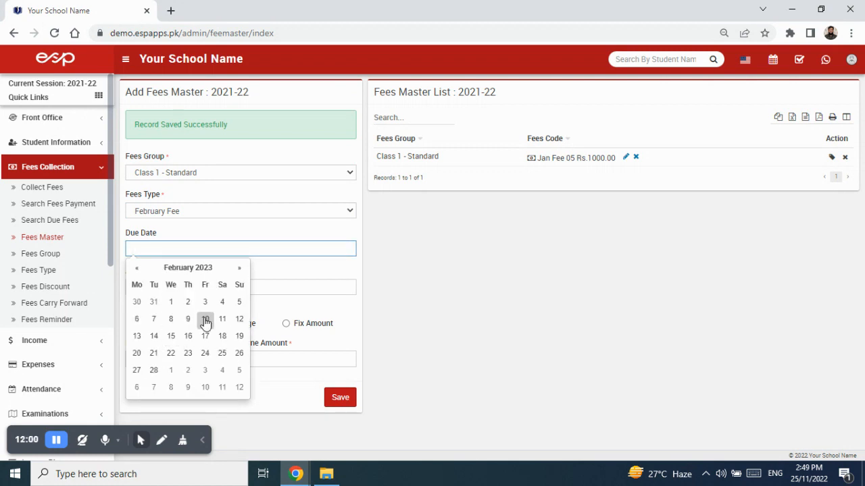
pyautogui.click(205, 320)
# - Set the amount of the February Fee entry to 1000 and save the entry
pyautogui.click(183, 285)
pyautogui.write('1000')
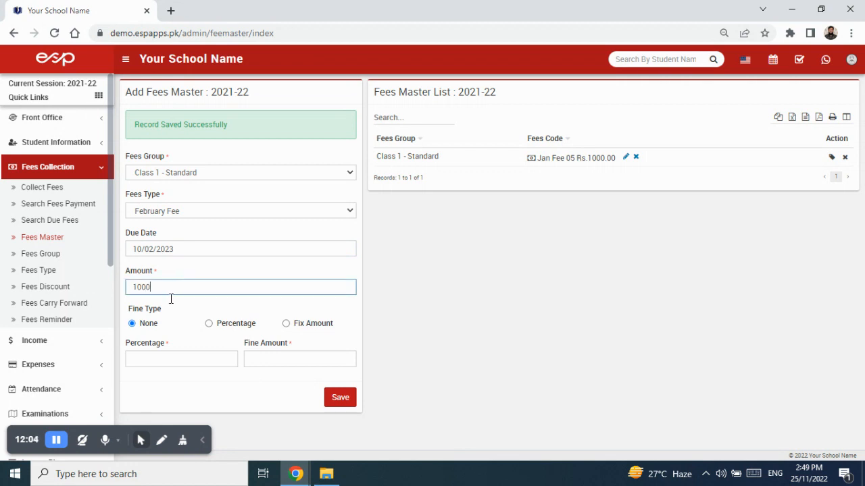
pyautogui.click(338, 402)
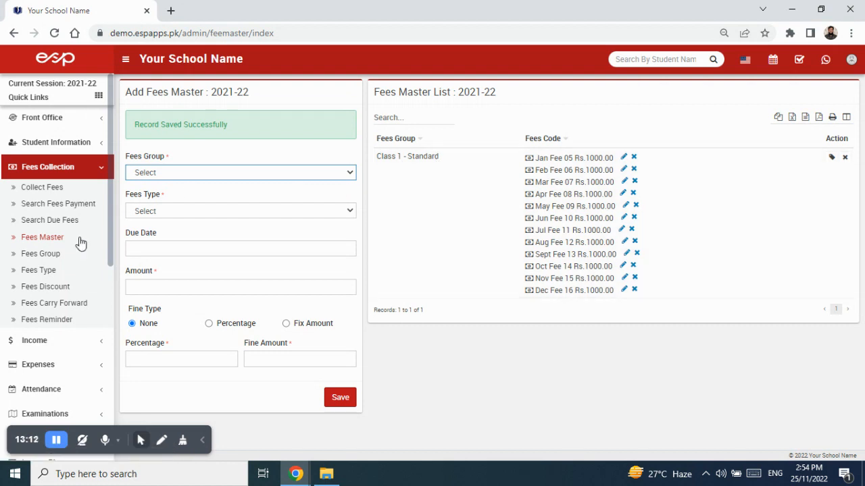
# - Add the fees group "Class 1 - Admission" described as "For admission fee of class 1"
pyautogui.click(93, 258)
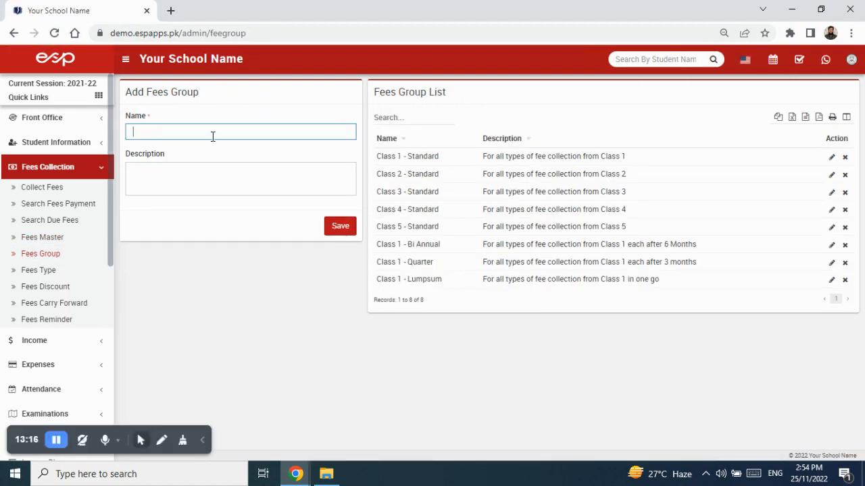
pyautogui.write('Class 1 - Admission')
pyautogui.click(209, 172)
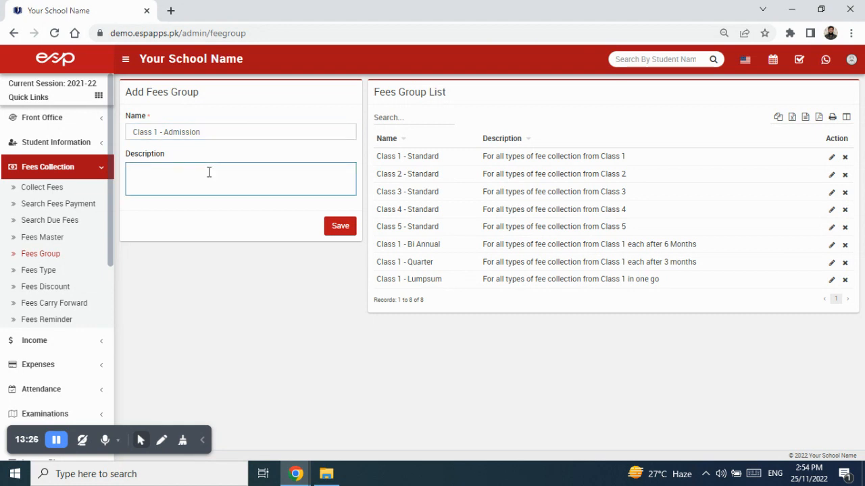
pyautogui.write('For admission fee')
pyautogui.write('ss 1')
pyautogui.click(336, 227)
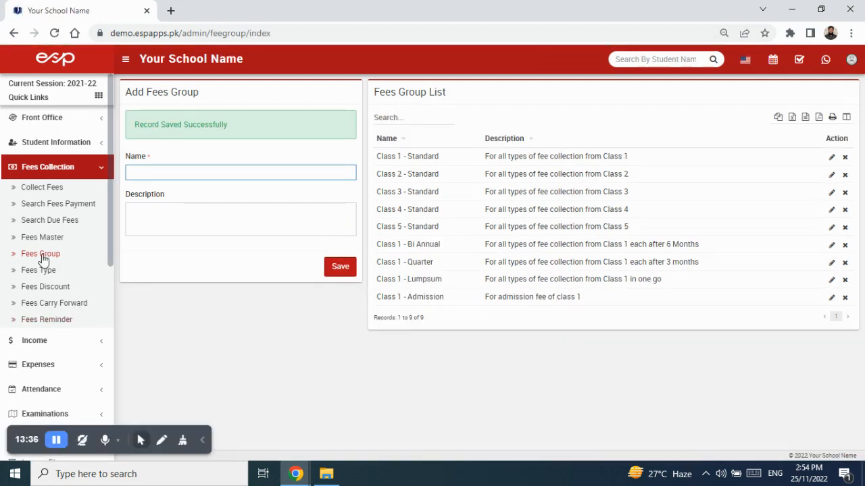
pyautogui.moveTo(374, 92); pyautogui.dragTo(456, 96)
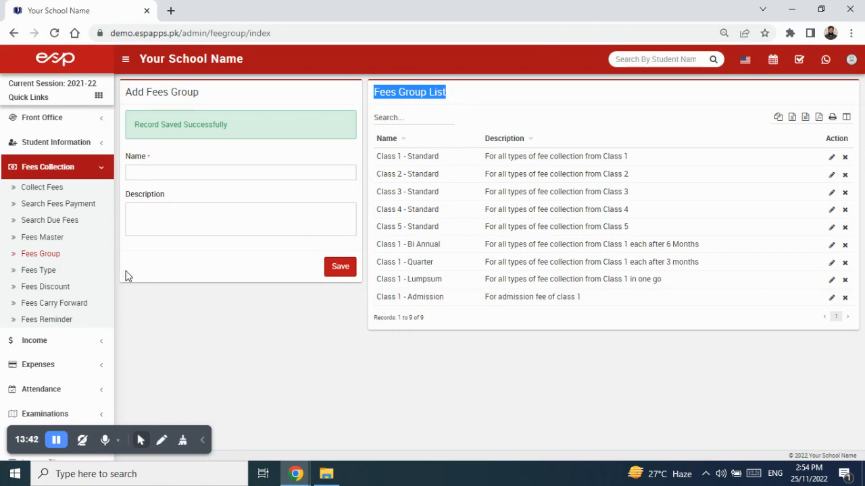
# - Begin a new fees master entry with the fees group Class 1 - Admission and the fees type Admission Fee
pyautogui.click(54, 240)
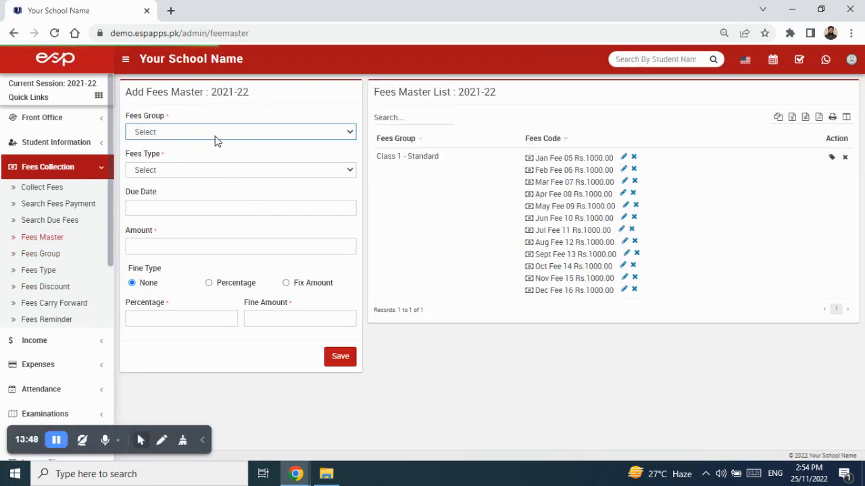
pyautogui.click(218, 132)
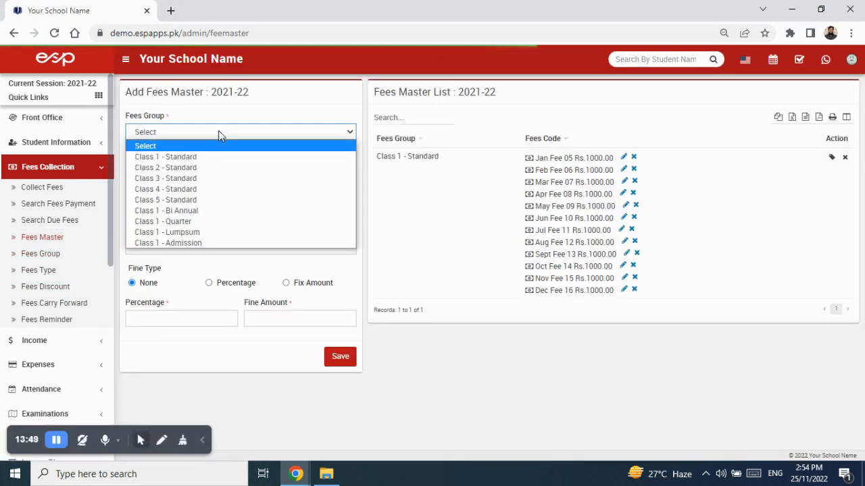
pyautogui.click(209, 243)
pyautogui.click(188, 171)
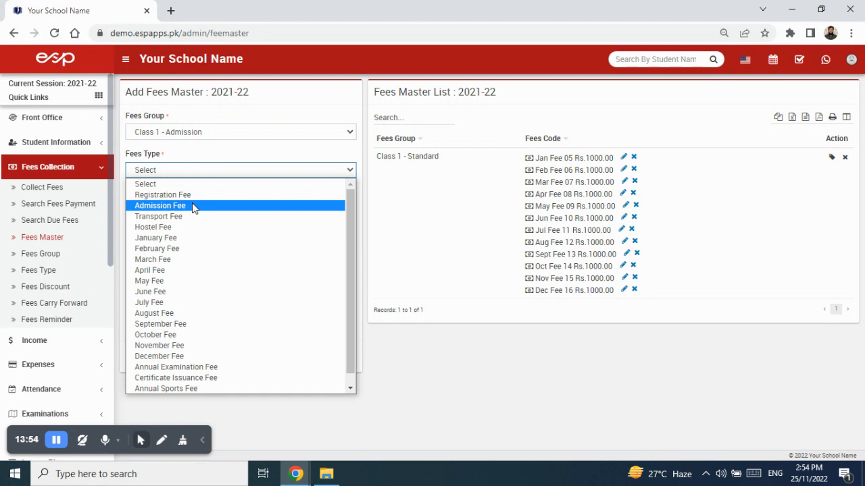
pyautogui.click(192, 205)
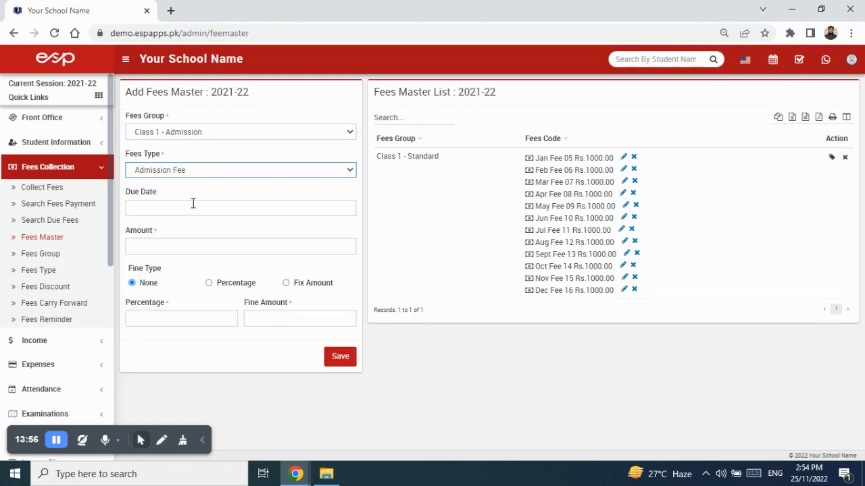
# - Give the Admission Fee entry the due date 30/11/2022 and the amount 5000, and save it
pyautogui.click(194, 210)
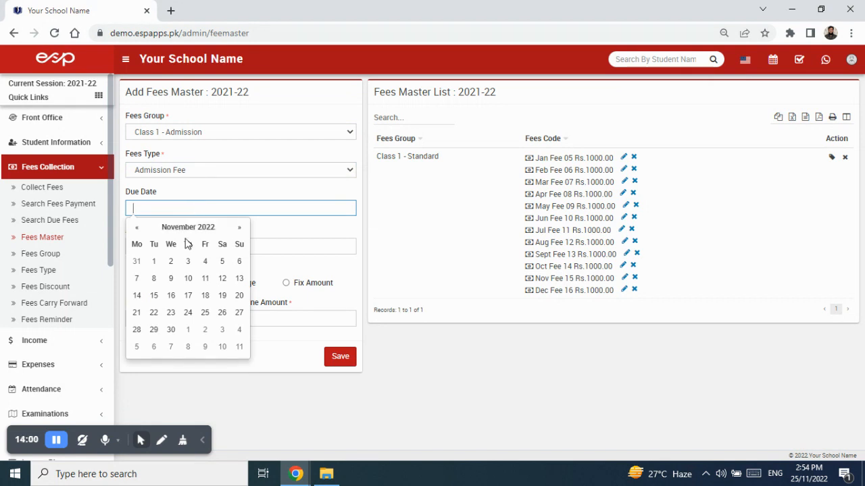
pyautogui.click(173, 330)
pyautogui.click(172, 247)
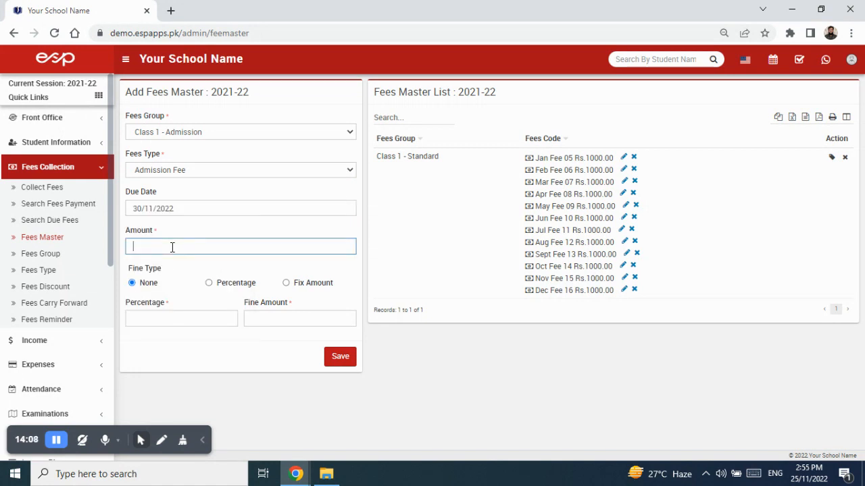
pyautogui.write('5000')
pyautogui.click(341, 358)
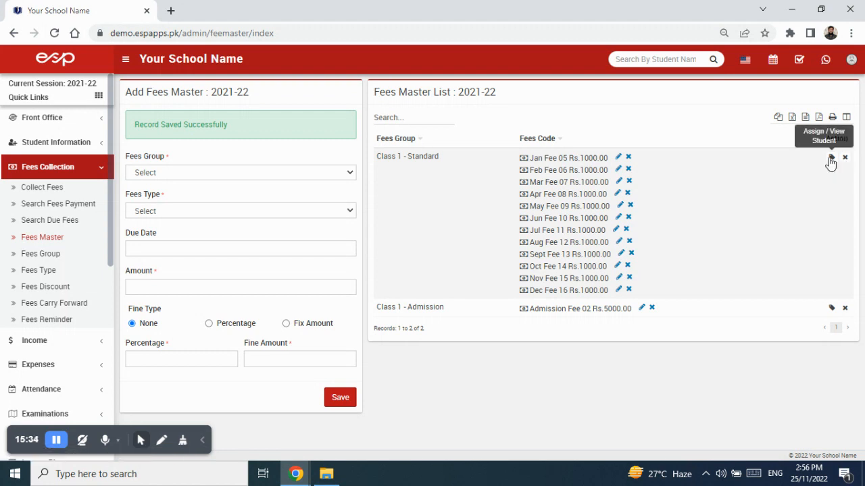
# - Open the student assignment of the Class 1 - Standard fees group and search for students of class 1, section Blue
pyautogui.click(831, 159)
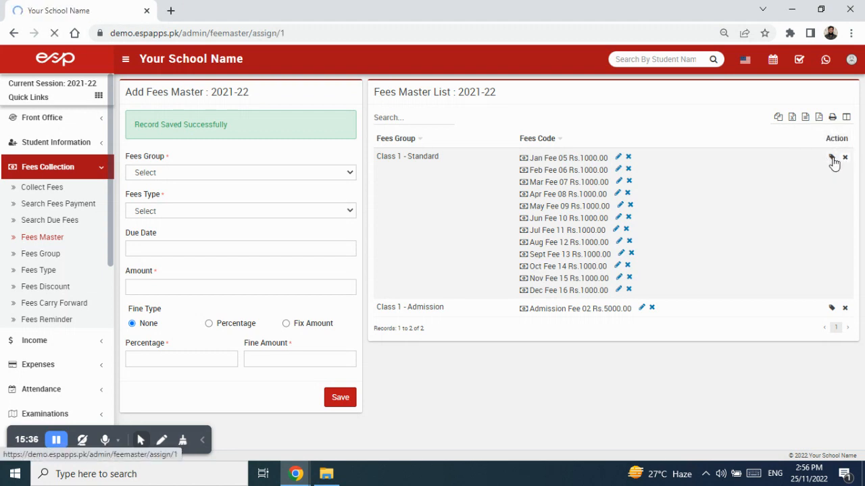
pyautogui.click(275, 133)
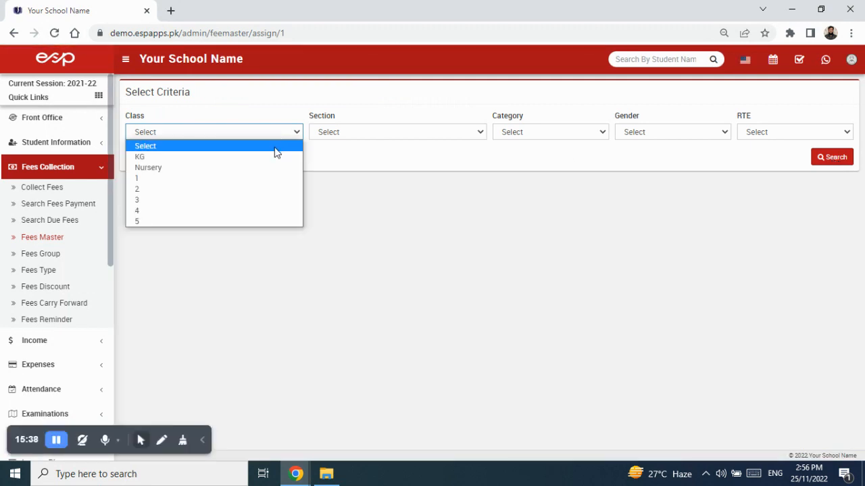
pyautogui.click(270, 179)
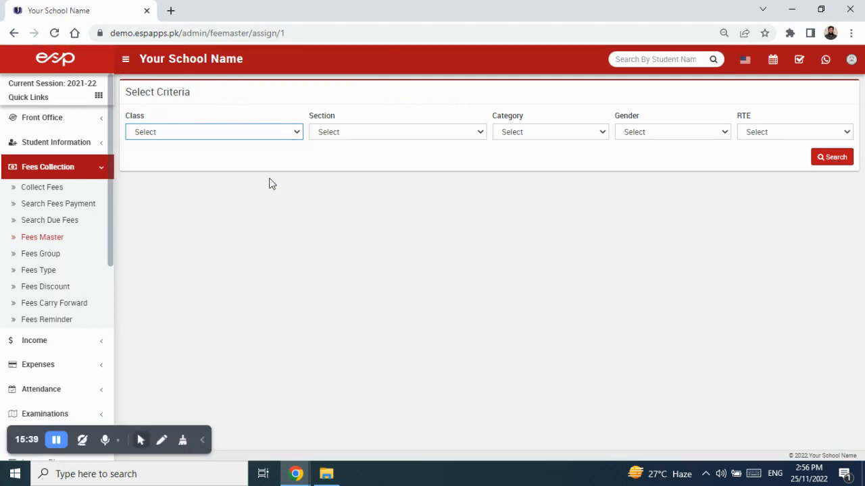
pyautogui.click(417, 138)
pyautogui.click(415, 157)
pyautogui.click(517, 136)
pyautogui.click(653, 160)
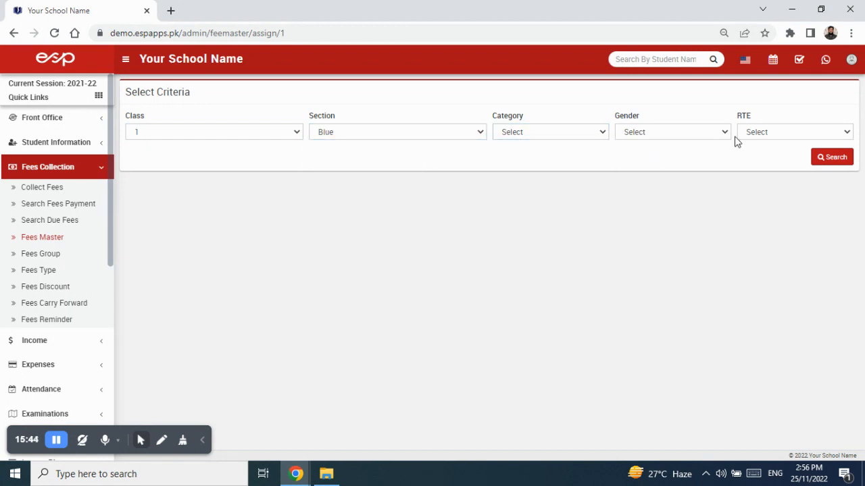
pyautogui.click(843, 164)
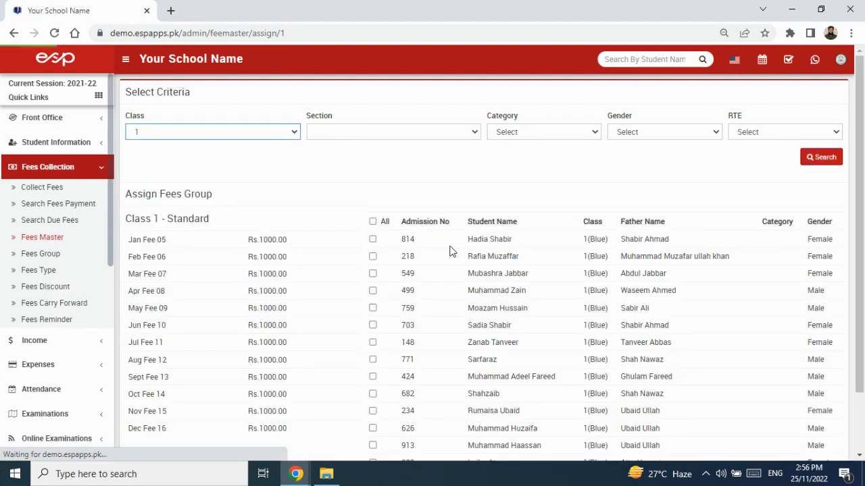
# - Select all listed class 1 Blue students for the Class 1 - Standard fees group
pyautogui.scroll(-2, 383, 315)
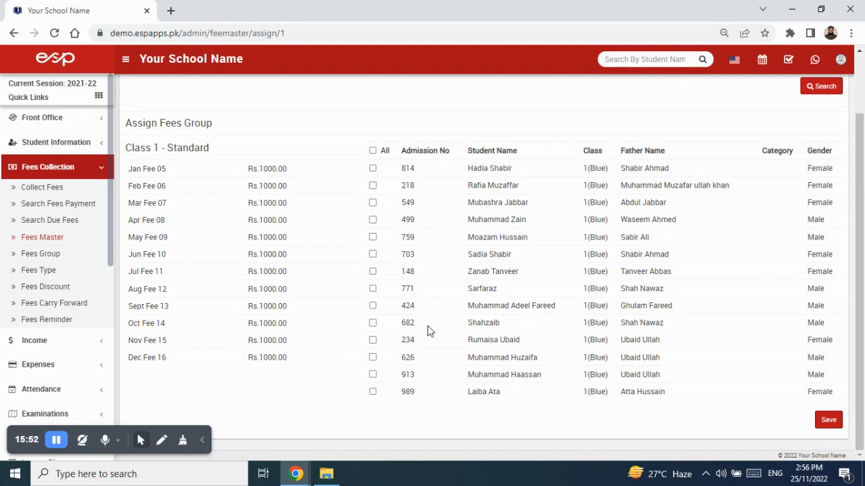
pyautogui.scroll(2, 428, 330)
pyautogui.scroll(-2, 435, 314)
pyautogui.click(373, 150)
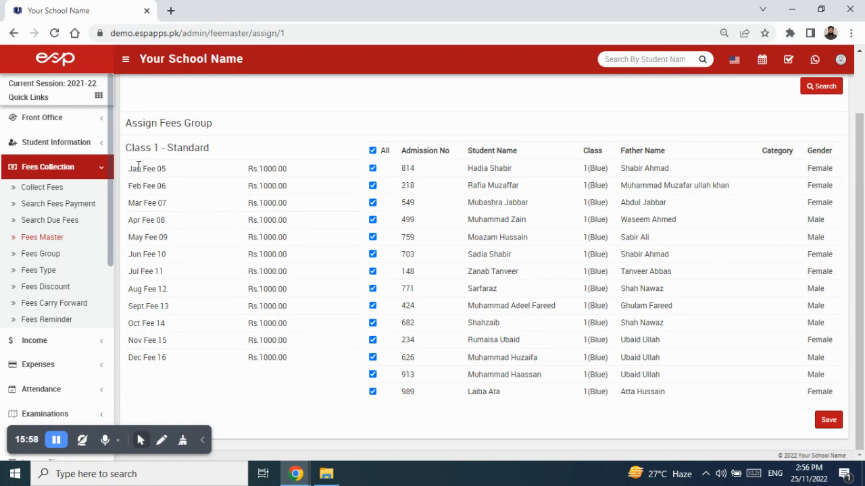
pyautogui.moveTo(129, 148); pyautogui.dragTo(213, 149)
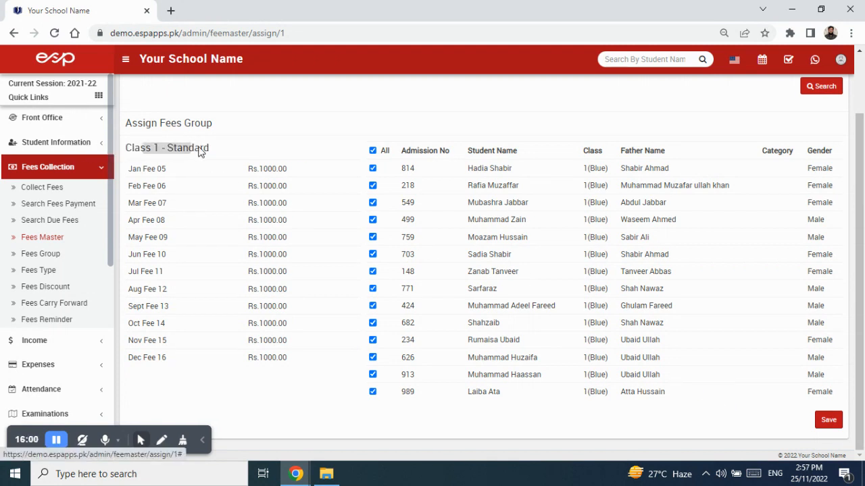
pyautogui.click(200, 151)
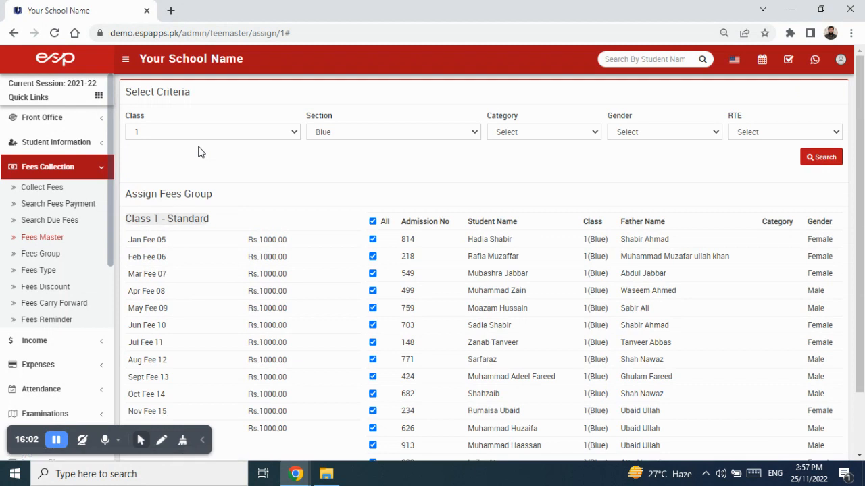
pyautogui.scroll(-1, 270, 229)
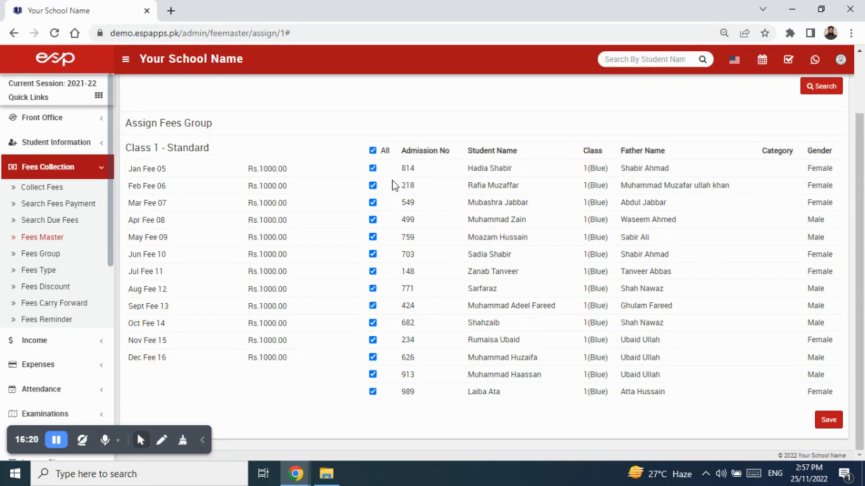
pyautogui.scroll(1, 424, 197)
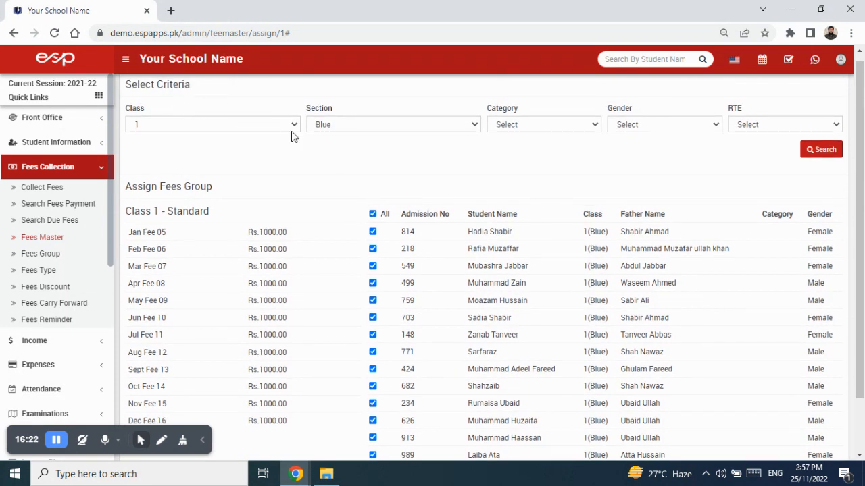
pyautogui.scroll(-1, 624, 280)
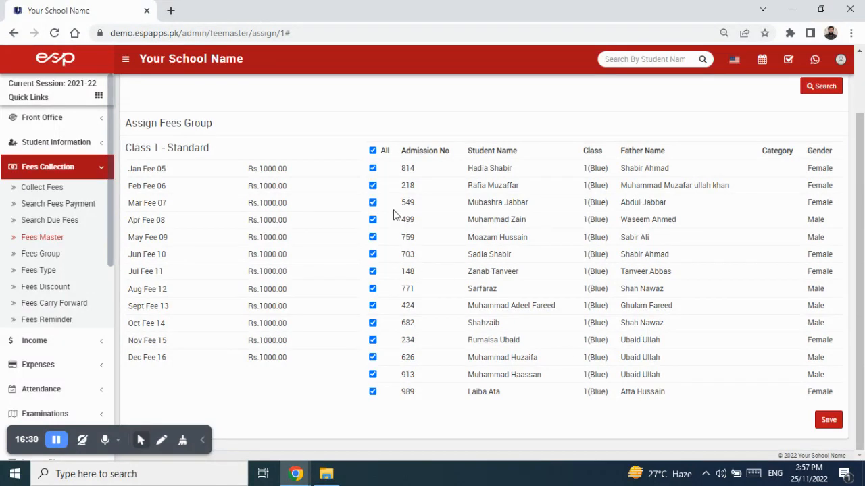
pyautogui.click(372, 150)
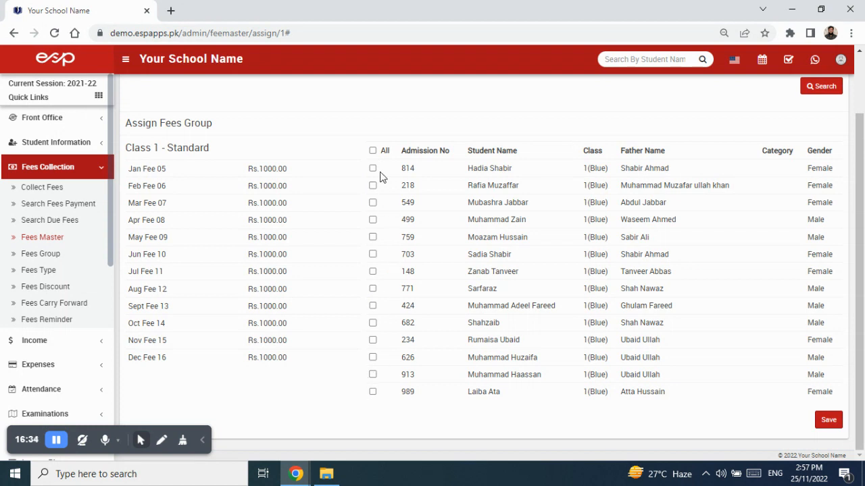
pyautogui.click(372, 151)
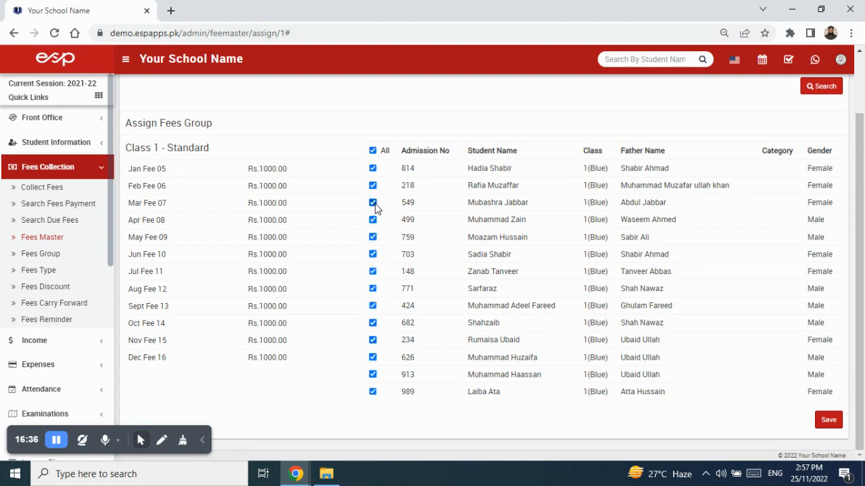
# - Exclude the first, eighth and tenth listed students from the Class 1 - Standard fees group and save the assignment for the rest
pyautogui.click(373, 169)
pyautogui.click(372, 289)
pyautogui.moveTo(469, 168); pyautogui.dragTo(513, 169)
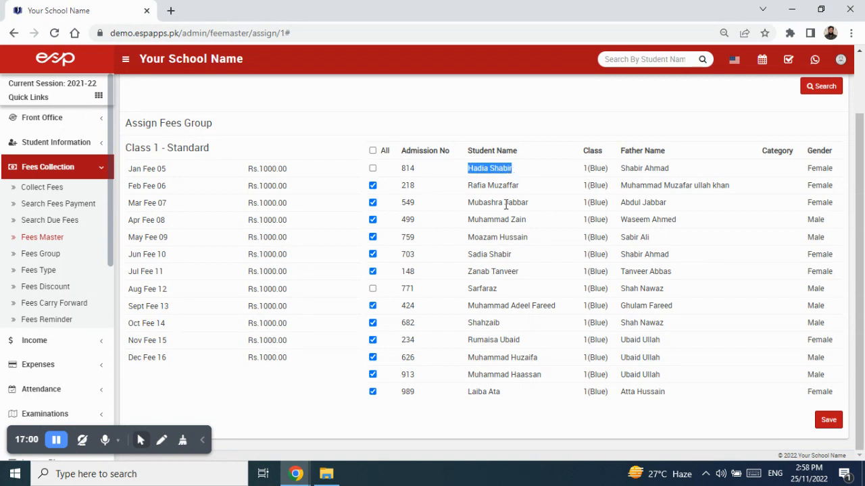
pyautogui.moveTo(468, 289); pyautogui.dragTo(507, 288)
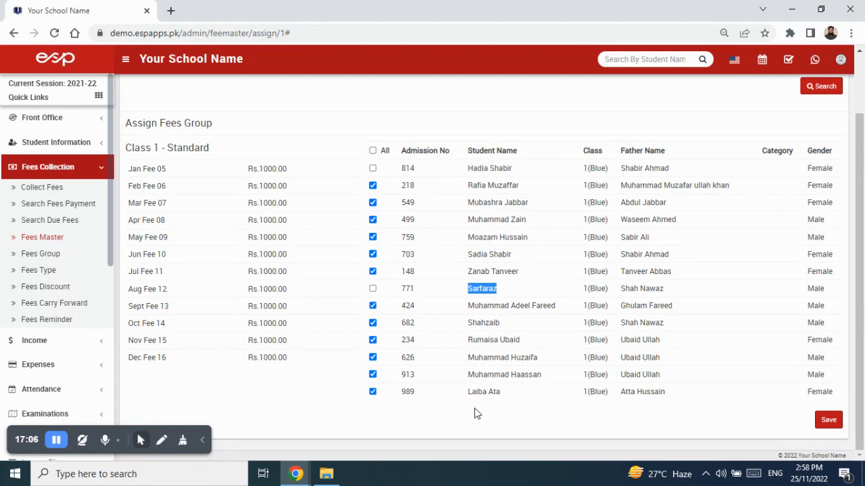
pyautogui.click(373, 324)
pyautogui.moveTo(466, 324); pyautogui.dragTo(502, 326)
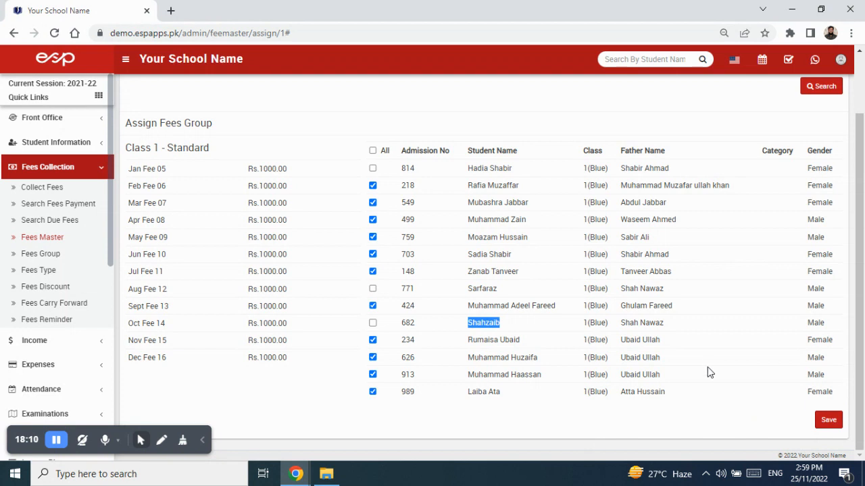
pyautogui.click(827, 421)
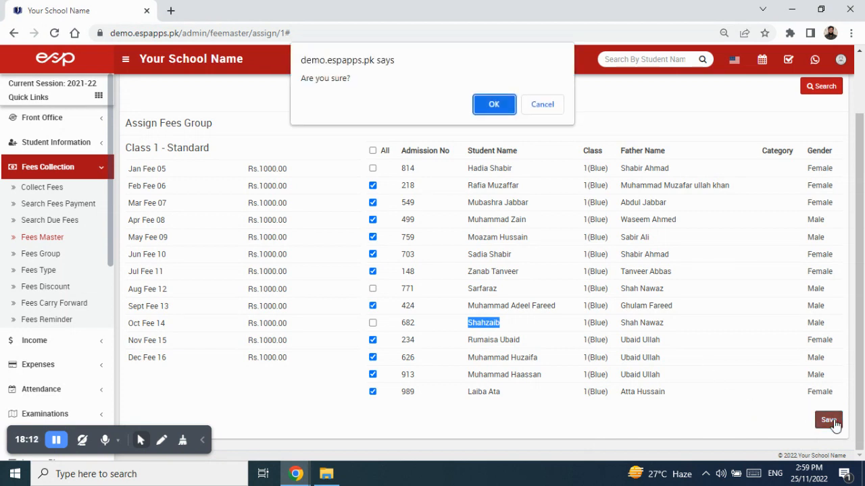
pyautogui.click(496, 104)
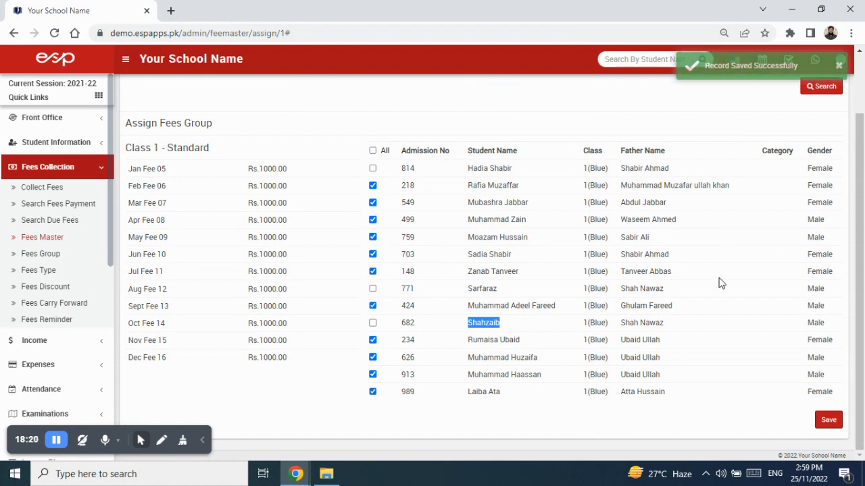
# - Open fee collection and search for the students of class 1, section Blue
pyautogui.scroll(1, 686, 307)
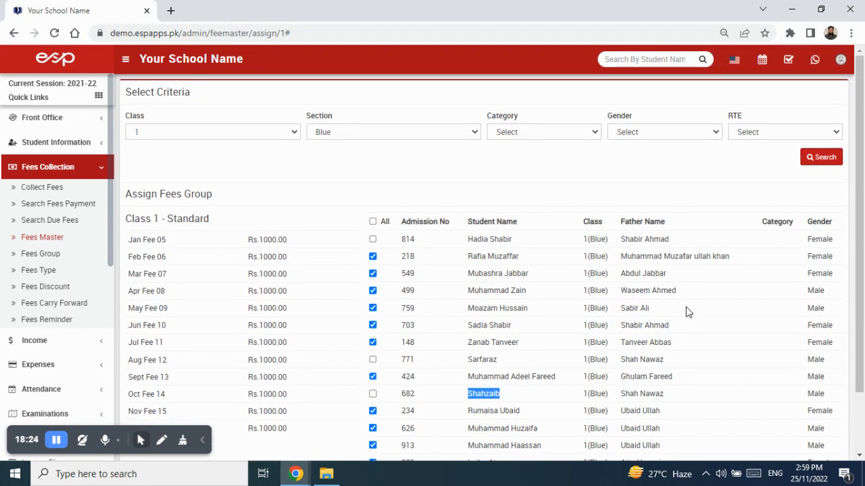
pyautogui.click(54, 244)
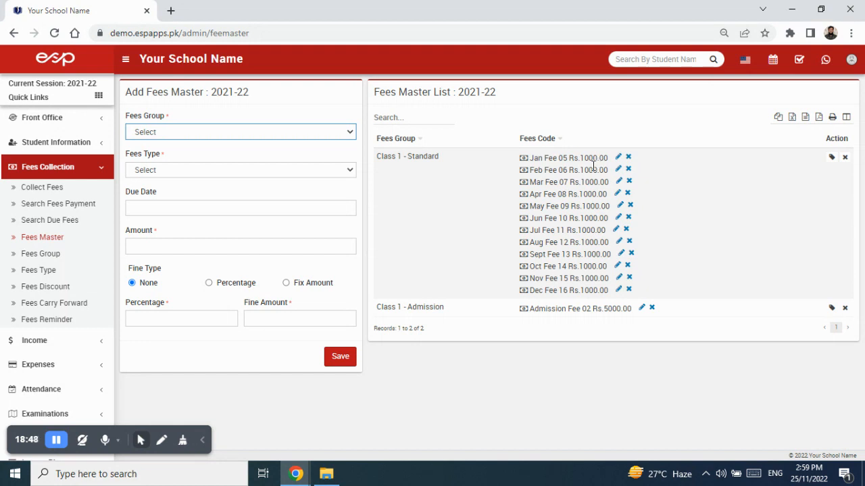
pyautogui.click(60, 189)
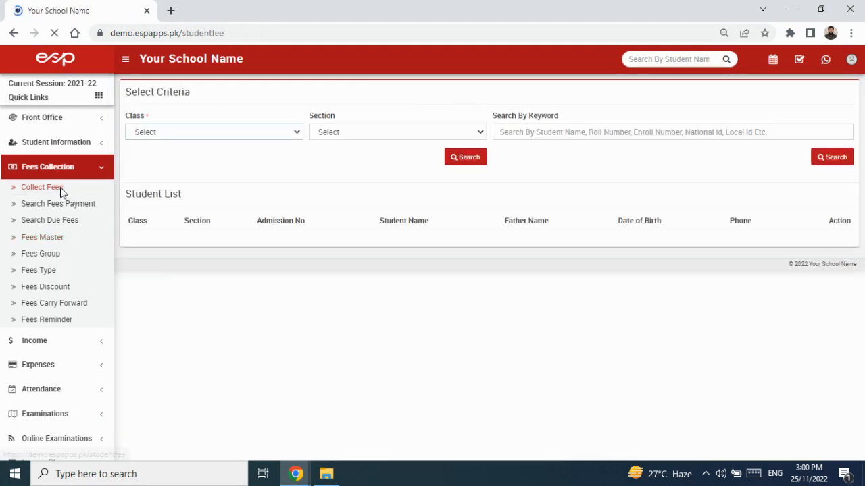
pyautogui.click(243, 138)
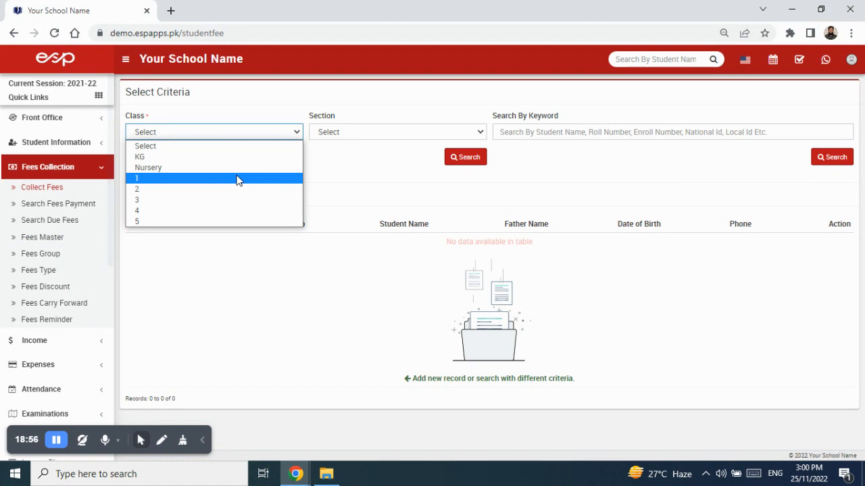
pyautogui.click(237, 177)
pyautogui.click(344, 133)
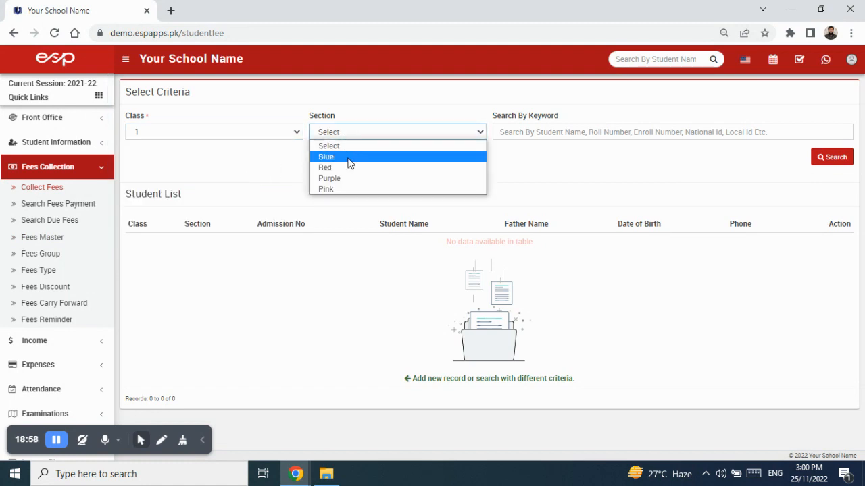
pyautogui.click(349, 157)
pyautogui.click(469, 158)
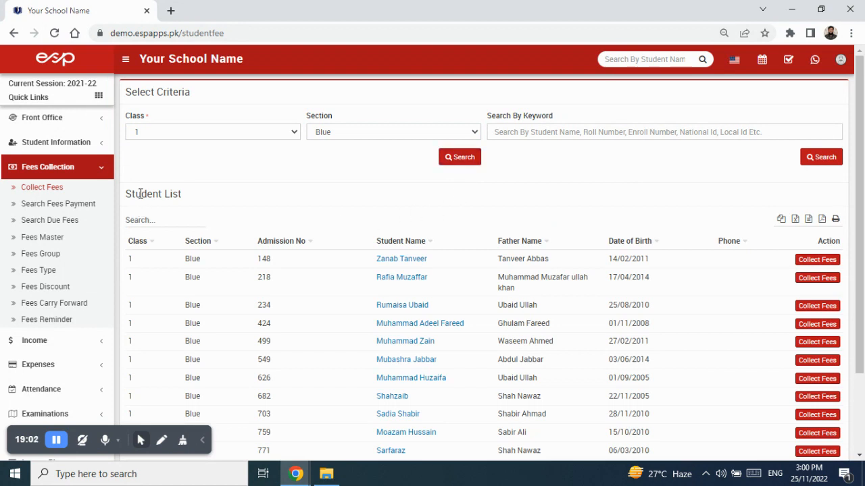
# - Open the fees page of the first student in the list and examine the monthly fees assigned there
pyautogui.moveTo(125, 194); pyautogui.dragTo(188, 195)
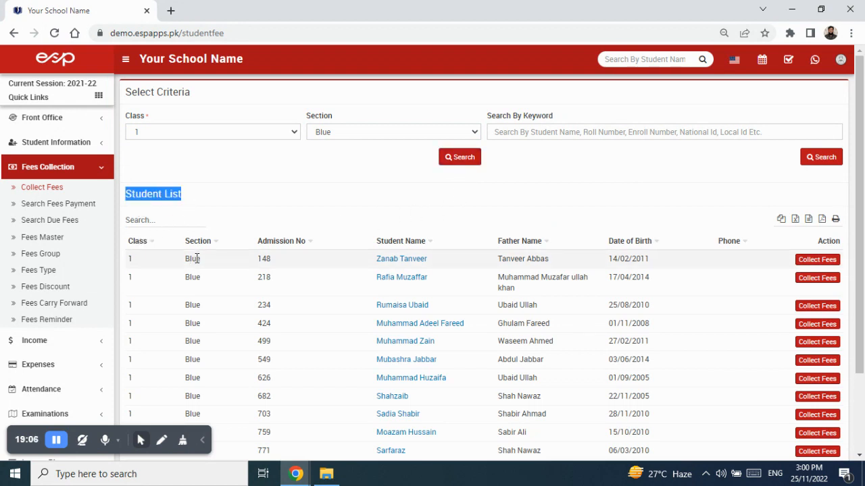
pyautogui.scroll(-3, 420, 226)
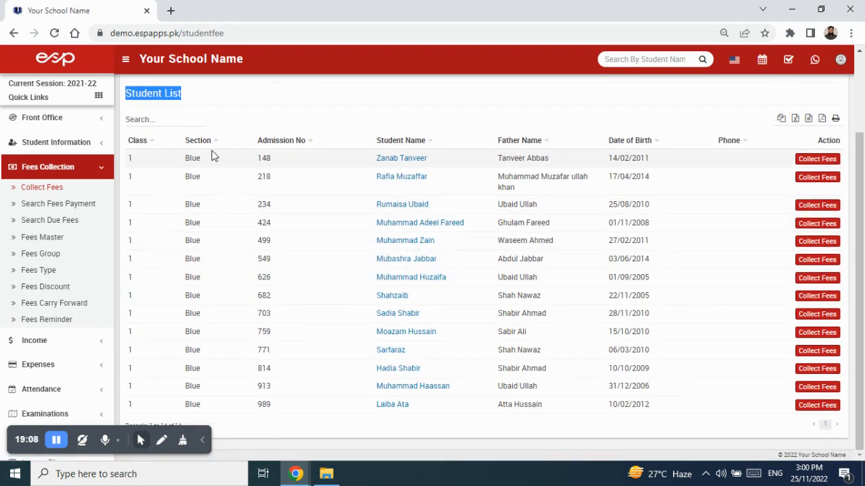
pyautogui.click(825, 164)
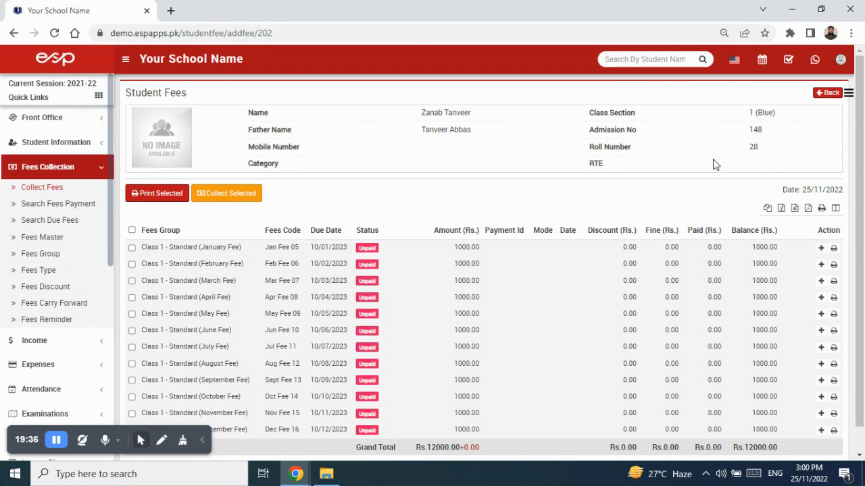
pyautogui.scroll(-1, 435, 196)
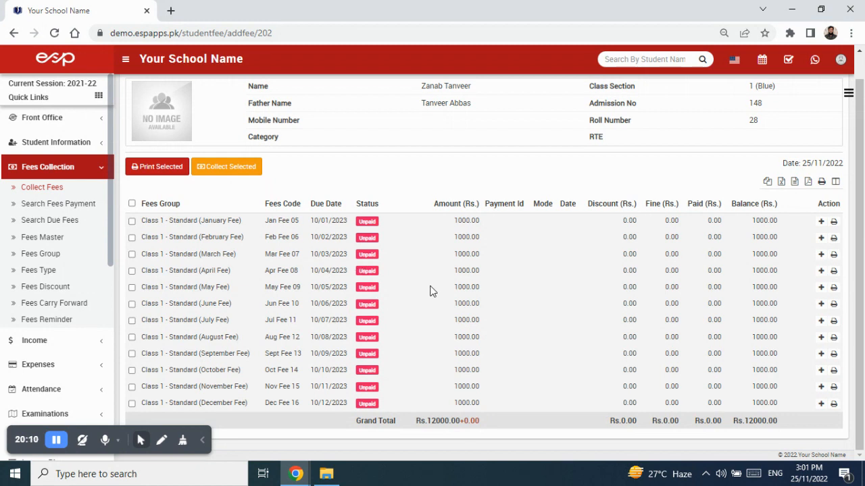
pyautogui.scroll(1, 432, 292)
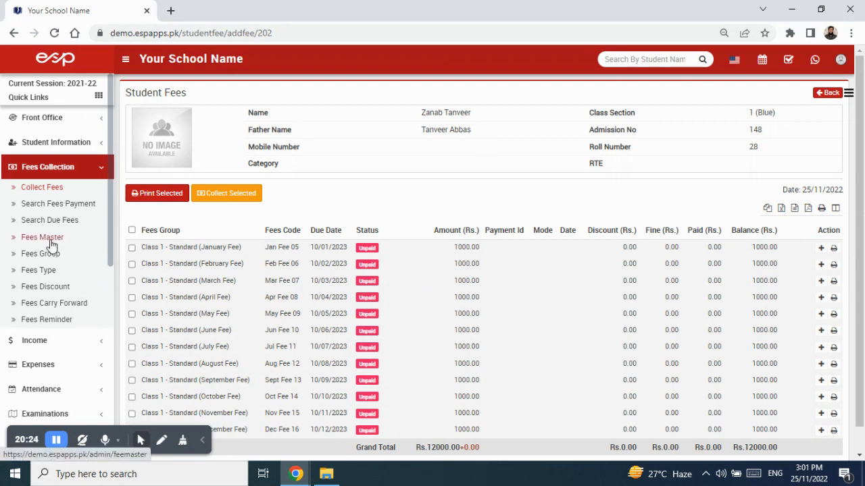
# - Search fee collection again for class 1, section Blue, and open the fees page of the eleventh listed student
pyautogui.click(51, 188)
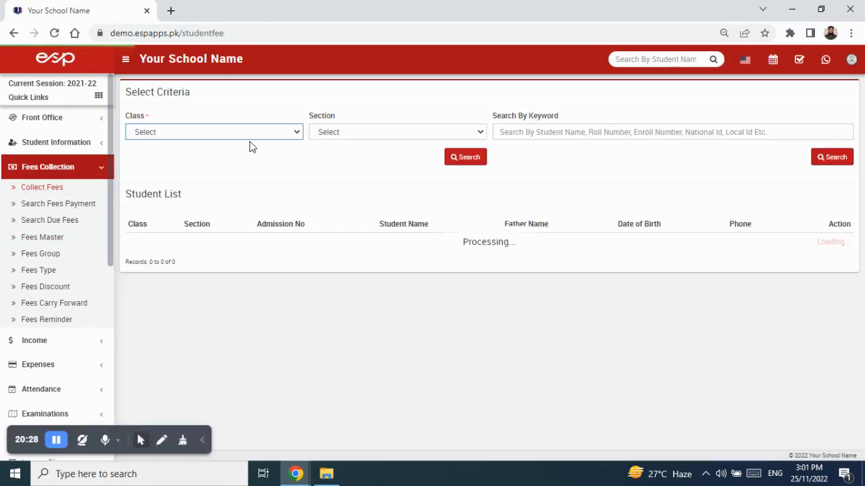
pyautogui.click(259, 134)
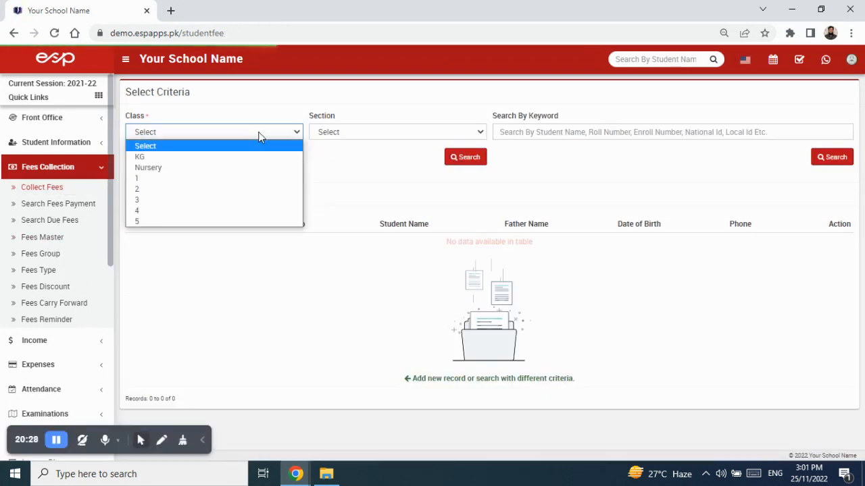
pyautogui.click(264, 180)
pyautogui.click(364, 134)
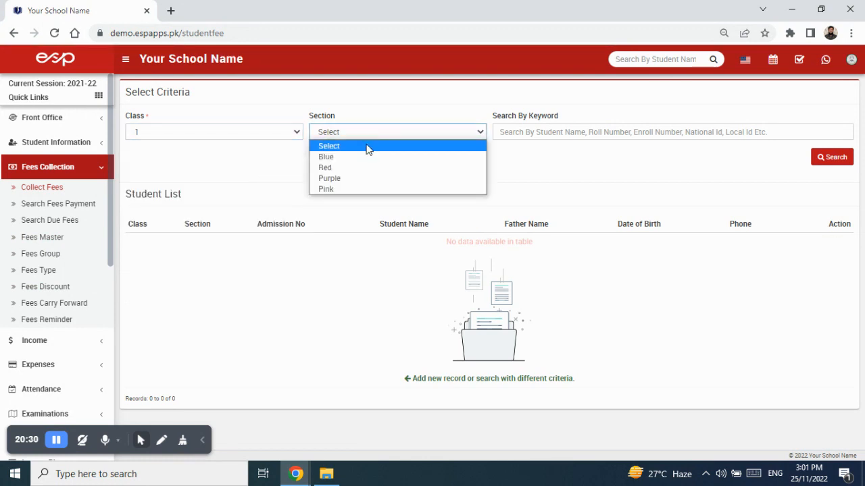
pyautogui.click(370, 160)
pyautogui.click(467, 163)
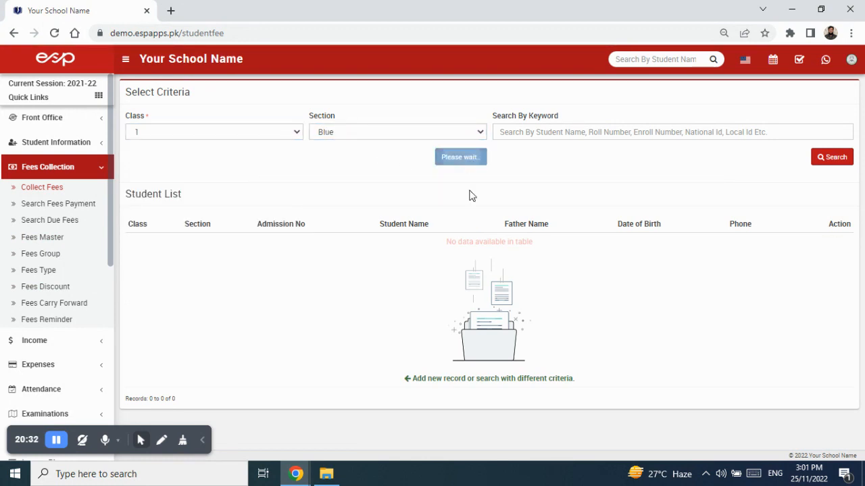
pyautogui.scroll(-3, 450, 300)
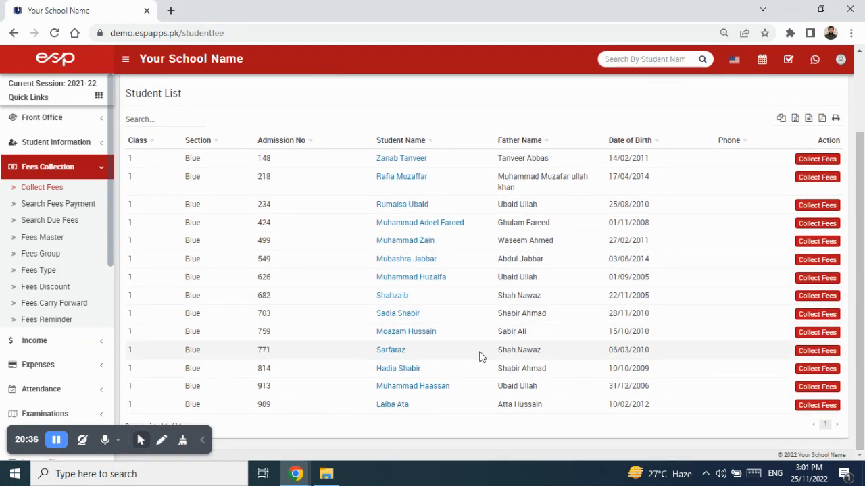
pyautogui.click(805, 351)
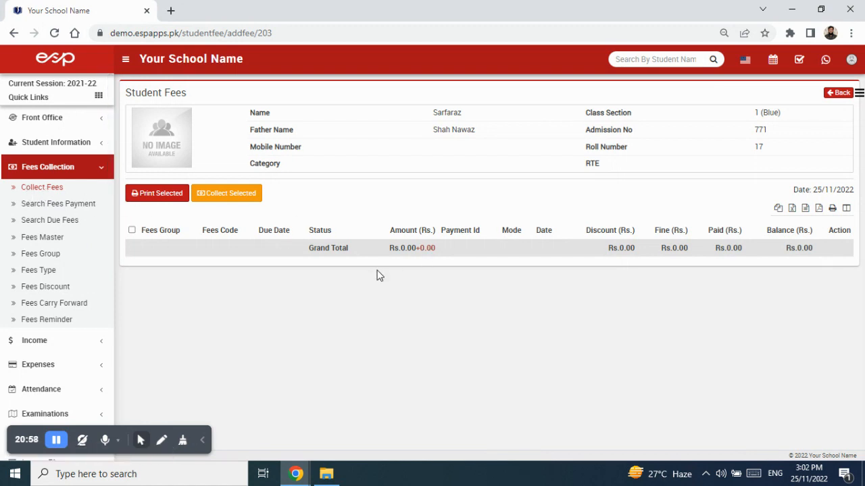
# - Begin a new fees master entry with the fees group Class 1 - Quarter and the fees type January Fee
pyautogui.click(42, 237)
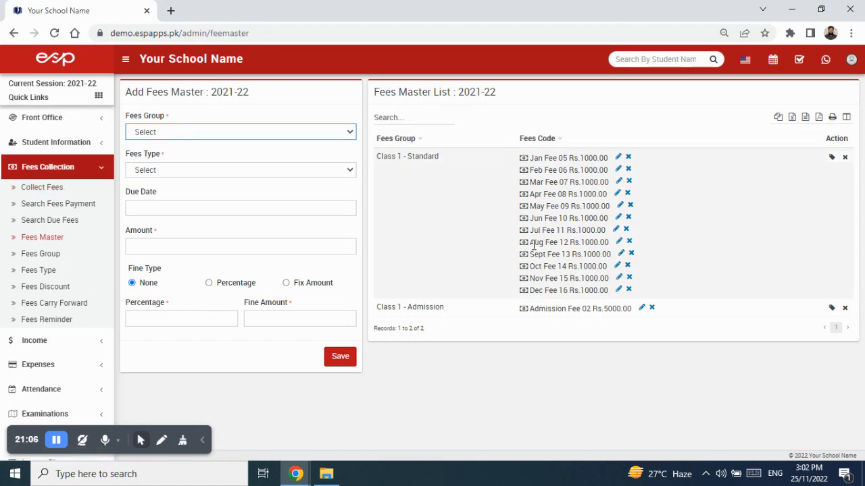
pyautogui.click(247, 133)
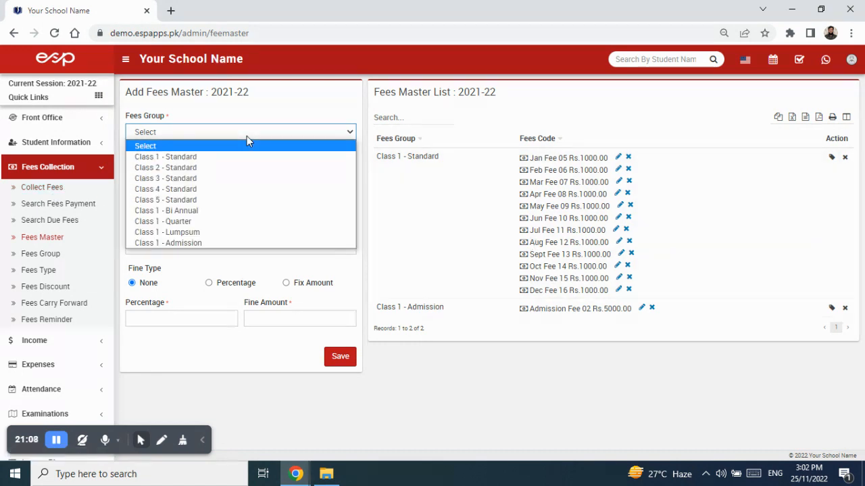
pyautogui.click(238, 223)
pyautogui.click(233, 175)
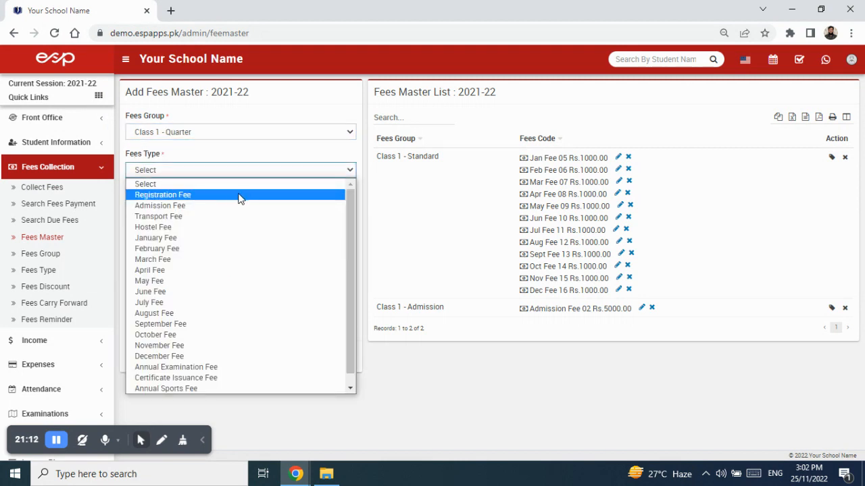
pyautogui.click(225, 241)
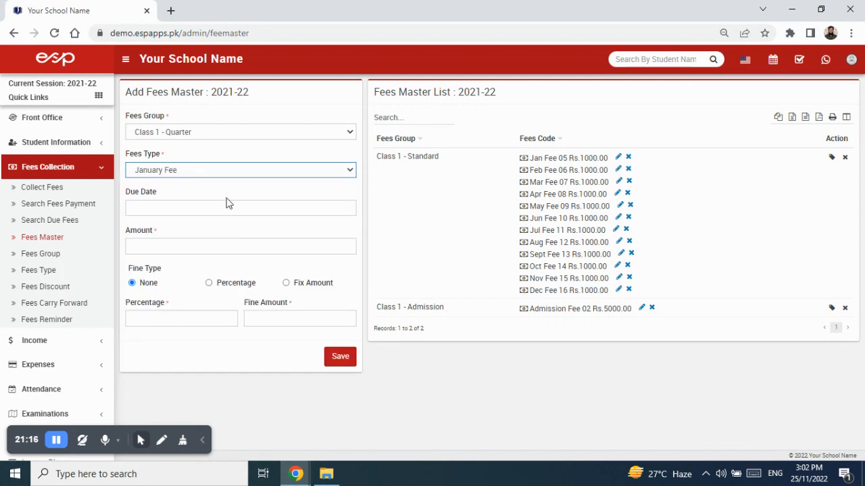
# - Set the January Fee entry's due date to 10/01/2023 and its amount to 1000, and save it
pyautogui.click(223, 210)
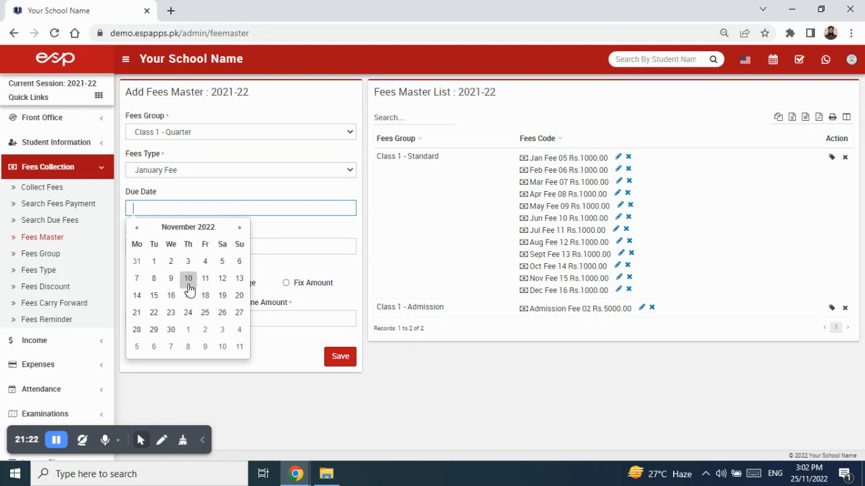
pyautogui.click(188, 227)
pyautogui.click(189, 228)
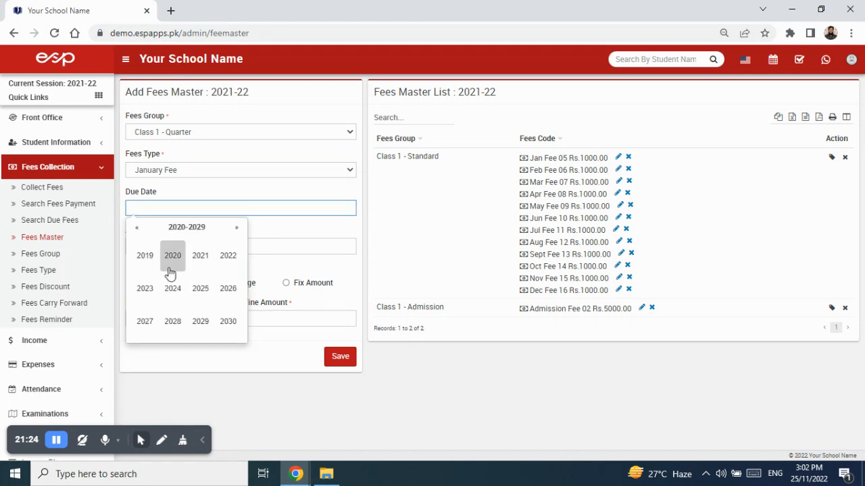
pyautogui.click(145, 288)
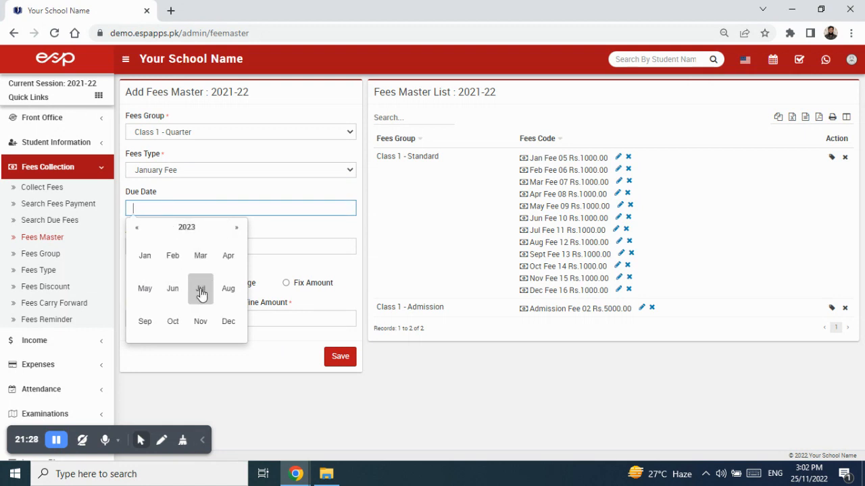
pyautogui.click(150, 261)
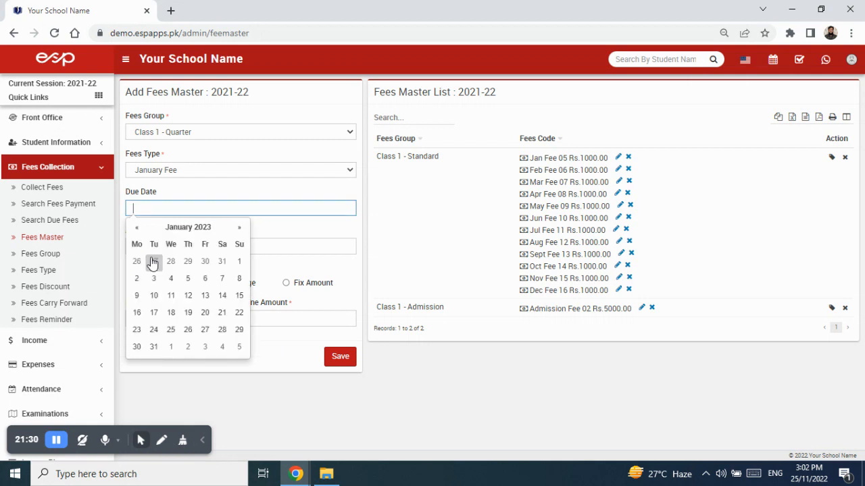
pyautogui.click(155, 295)
pyautogui.click(184, 244)
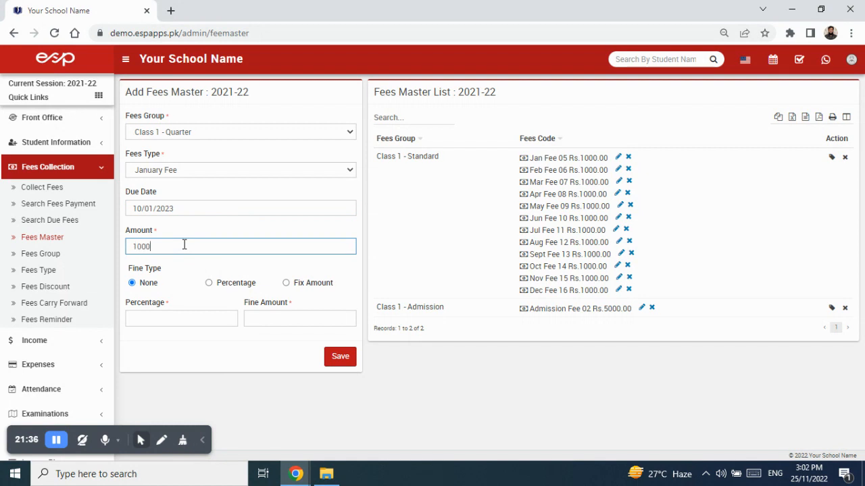
pyautogui.click(341, 360)
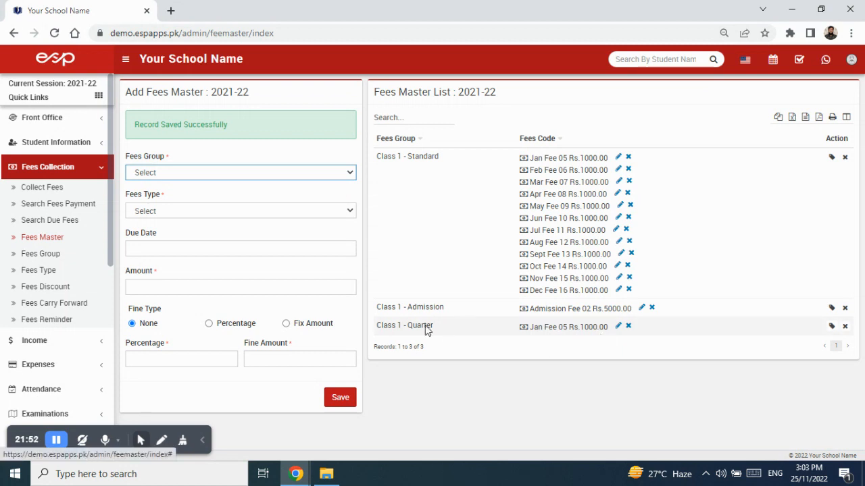
# - Begin another fees master entry with the fees group Class 1 - Quarter and the fees type February Fee
pyautogui.click(227, 174)
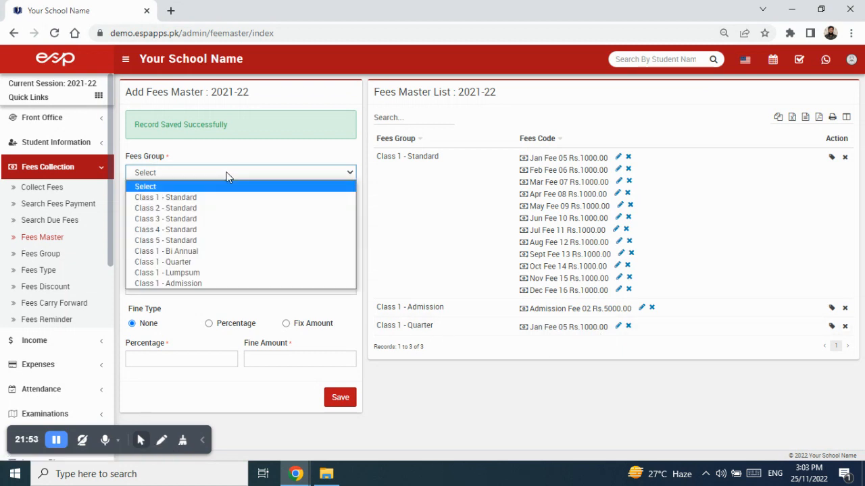
pyautogui.click(210, 262)
pyautogui.click(206, 214)
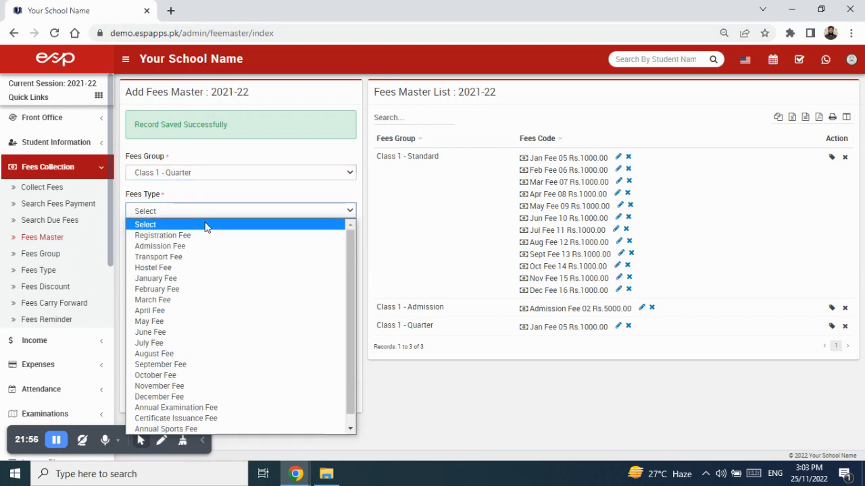
pyautogui.click(204, 291)
# - Set the February Fee entry's due date to 10/02/2023 and its amount to 1000, and save it
pyautogui.click(207, 247)
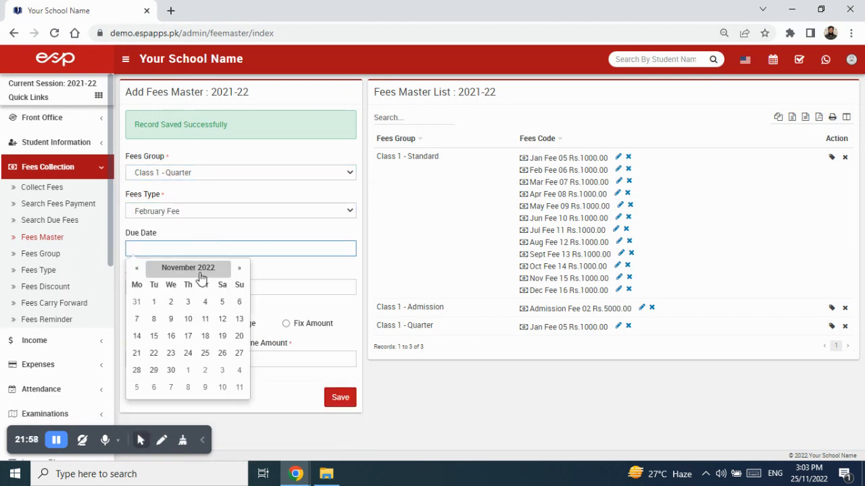
pyautogui.click(202, 268)
pyautogui.click(187, 268)
pyautogui.click(144, 329)
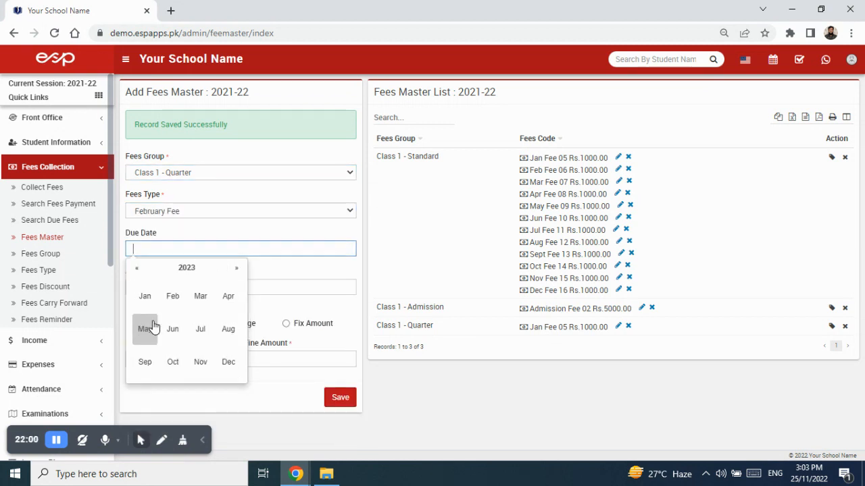
pyautogui.click(172, 297)
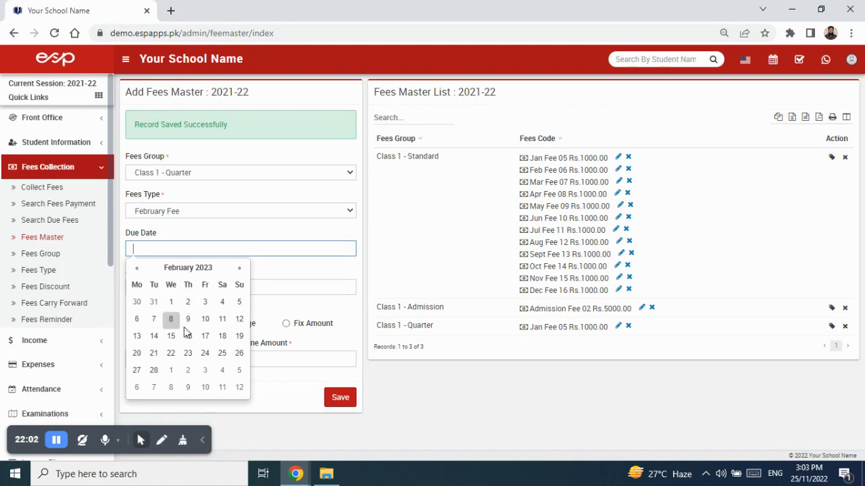
pyautogui.click(205, 320)
pyautogui.click(180, 286)
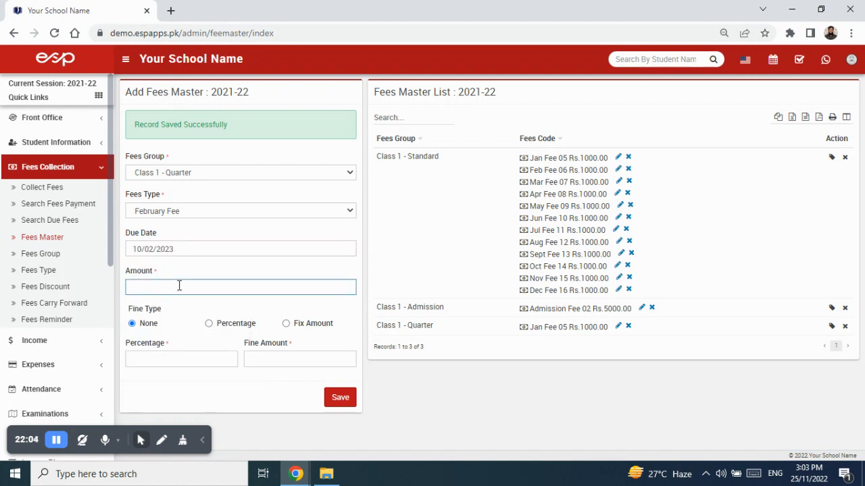
pyautogui.write('1000')
pyautogui.click(341, 398)
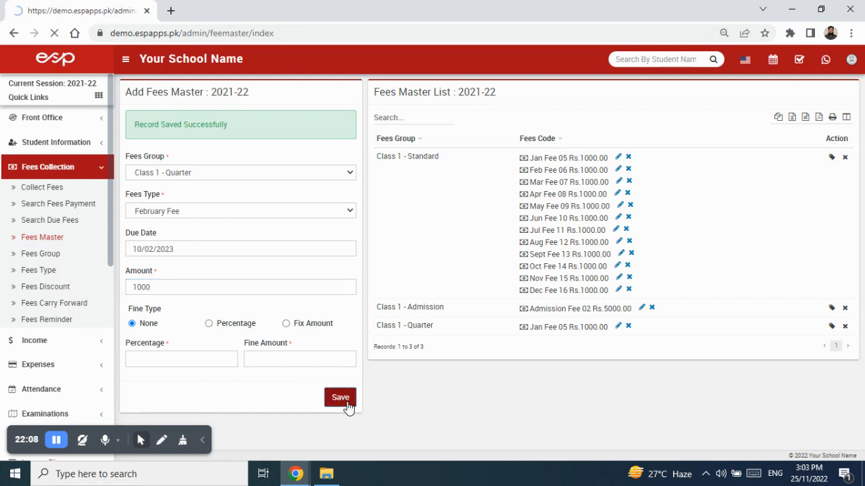
# - Begin another fees master entry with the fees group Class 1 - Quarter and the fees type March Fee
pyautogui.click(217, 172)
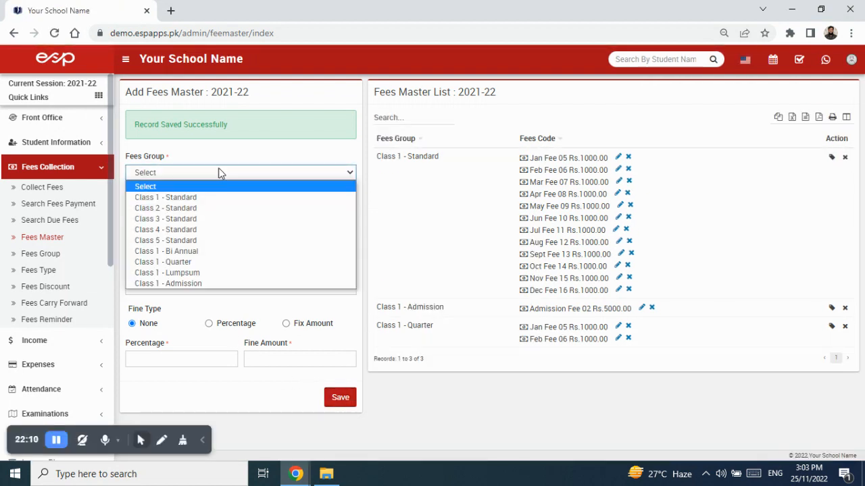
pyautogui.click(208, 264)
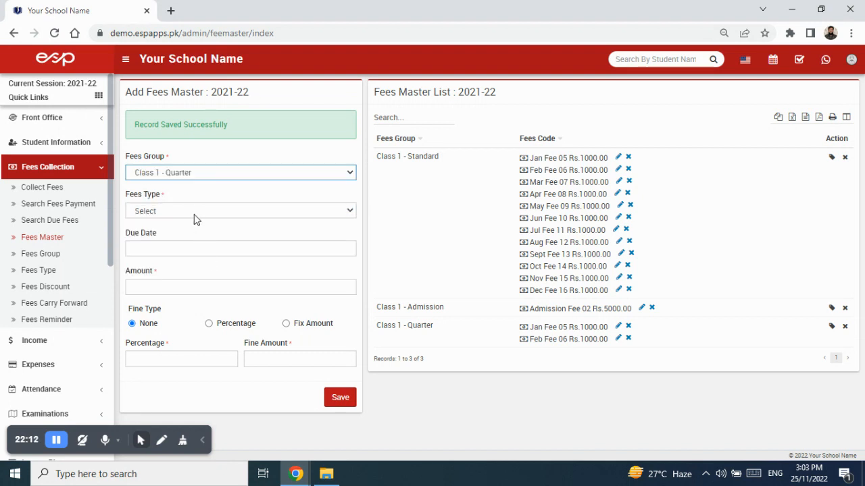
pyautogui.click(194, 213)
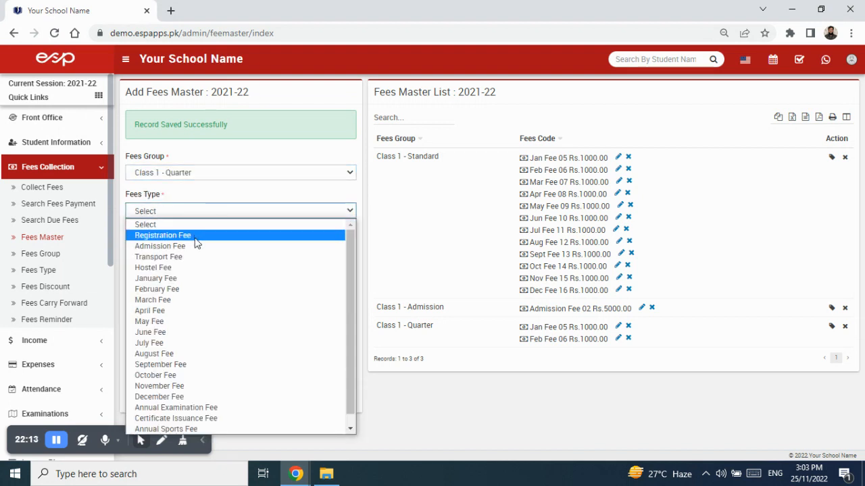
pyautogui.click(186, 302)
# - Set the March Fee entry's due date to 10/03/2023 and its amount to 1000, and save it
pyautogui.click(208, 251)
pyautogui.click(205, 267)
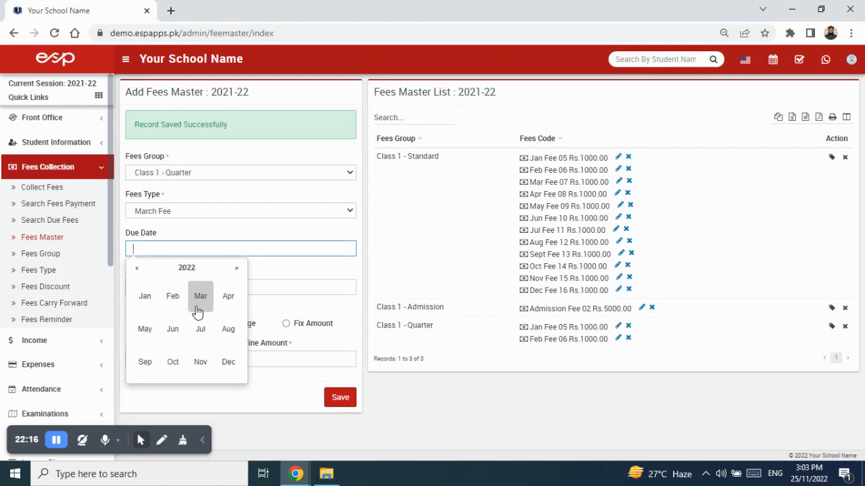
pyautogui.click(186, 268)
pyautogui.click(150, 329)
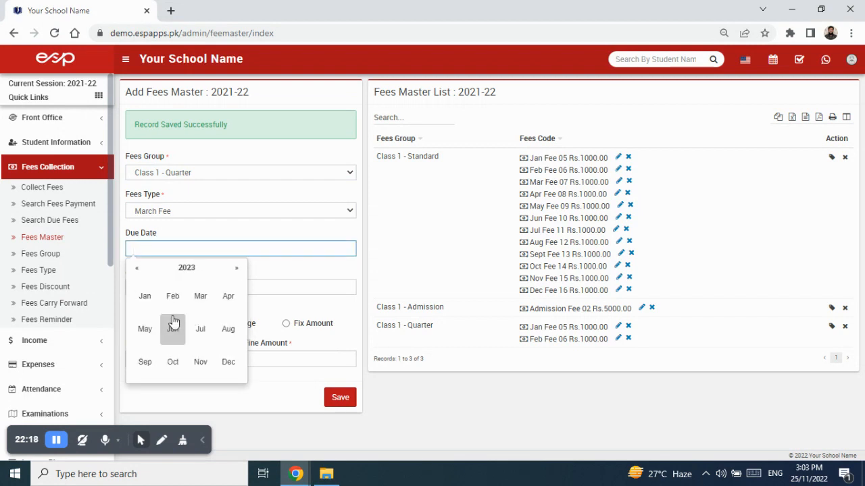
pyautogui.click(200, 295)
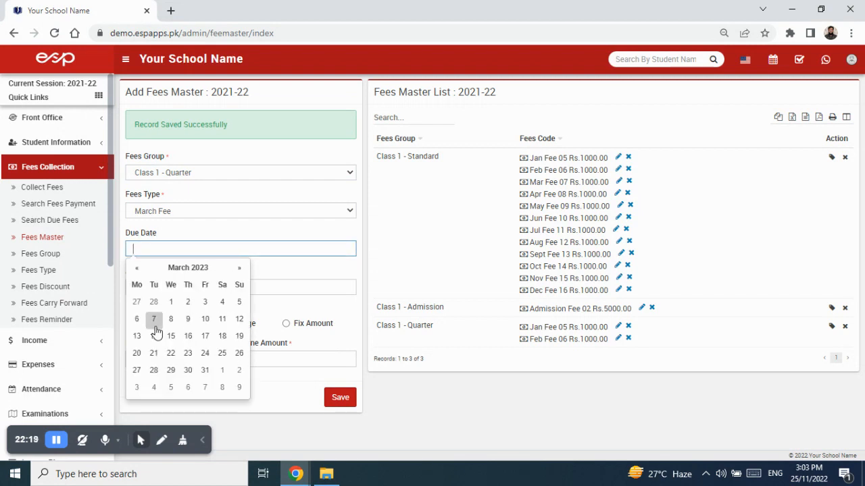
pyautogui.click(205, 319)
pyautogui.click(198, 287)
pyautogui.write('1000')
pyautogui.click(338, 399)
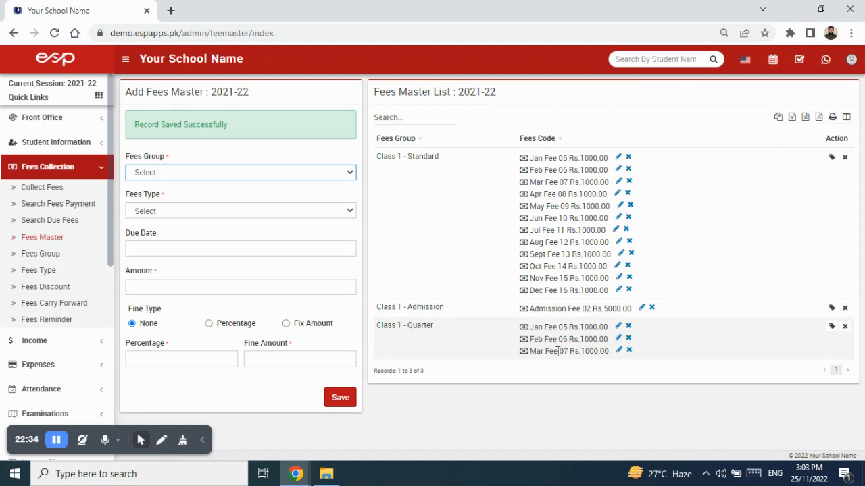
# - Open the student assignment of the Class 1 - Quarter fees group and search for class 1, section Blue
pyautogui.click(832, 327)
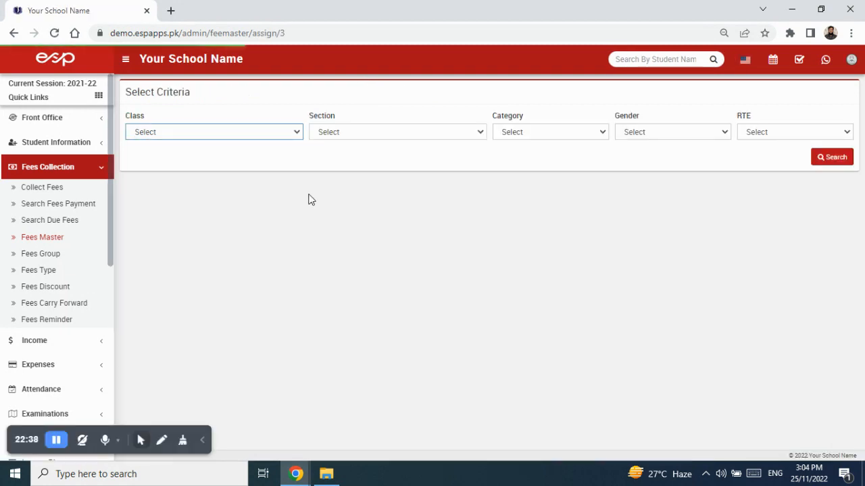
pyautogui.click(279, 133)
pyautogui.click(243, 176)
pyautogui.click(367, 137)
pyautogui.click(370, 164)
pyautogui.click(834, 158)
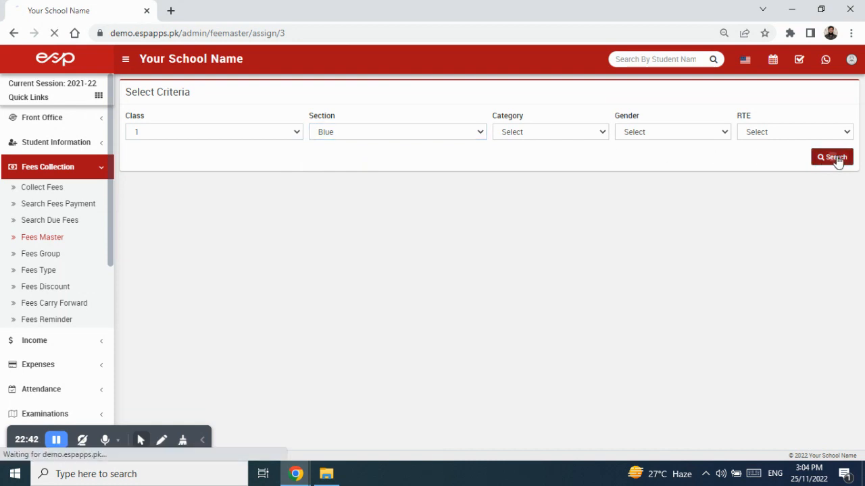
# - Assign the Class 1 - Quarter fees group to the eighth listed student and save the assignment
pyautogui.scroll(-1, 463, 356)
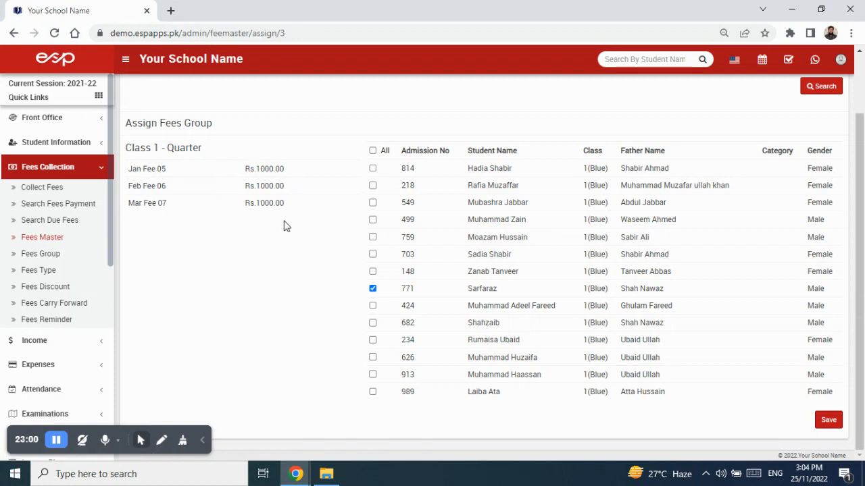
pyautogui.click(828, 421)
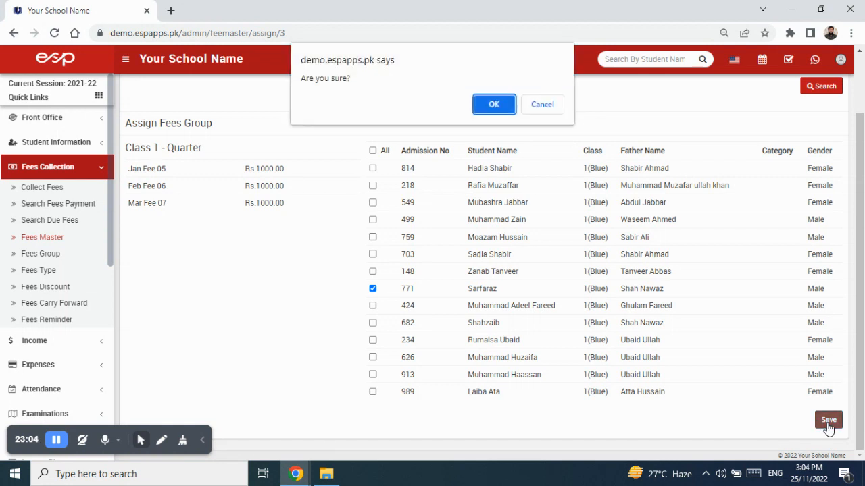
pyautogui.click(494, 107)
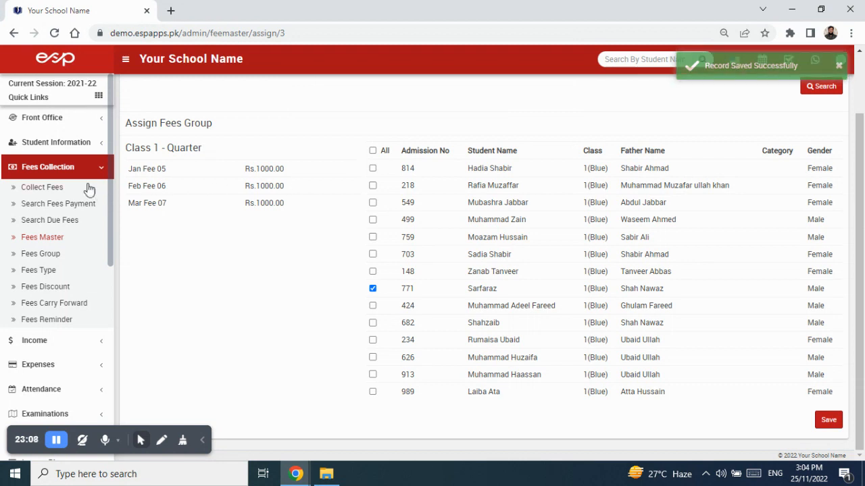
# - Search fee collection for class 1, section Blue, and check the quarter fees on the eleventh listed student's fees page
pyautogui.click(39, 188)
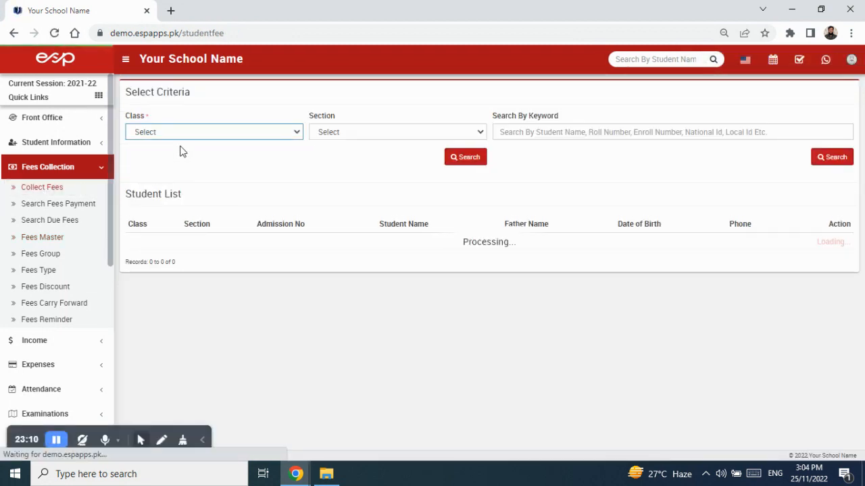
pyautogui.click(182, 132)
pyautogui.click(189, 178)
pyautogui.click(357, 134)
pyautogui.click(325, 157)
pyautogui.click(464, 157)
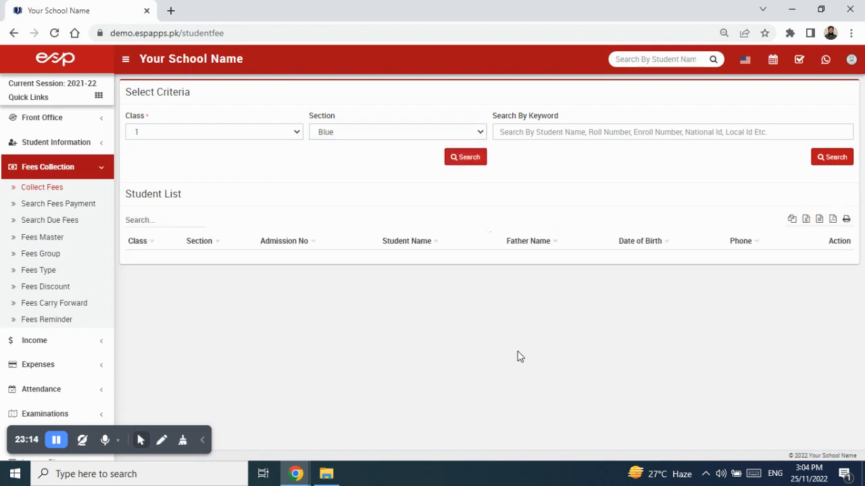
pyautogui.scroll(-3, 520, 358)
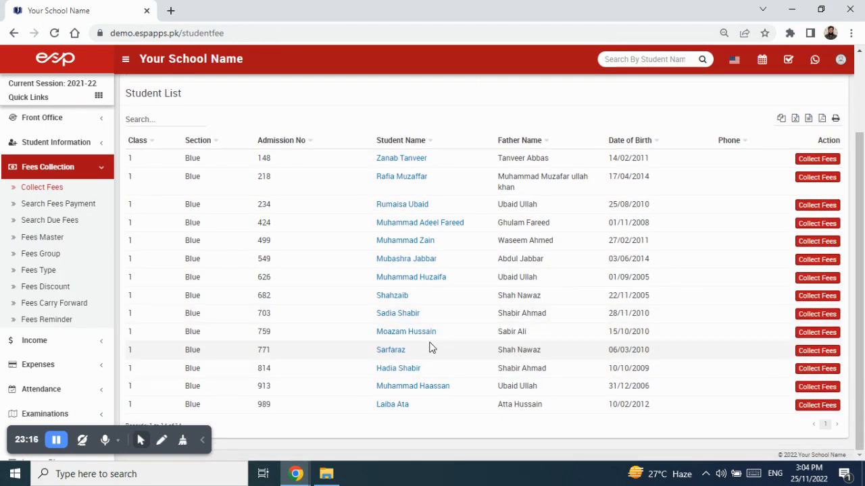
pyautogui.click(819, 352)
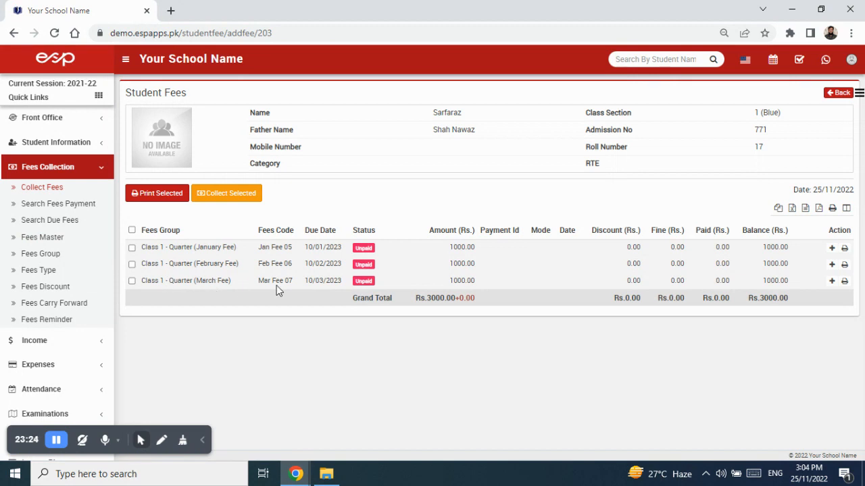
# - Start a new fees type named 2nd Quarter with the fees code Jan-Mar 21
pyautogui.click(56, 241)
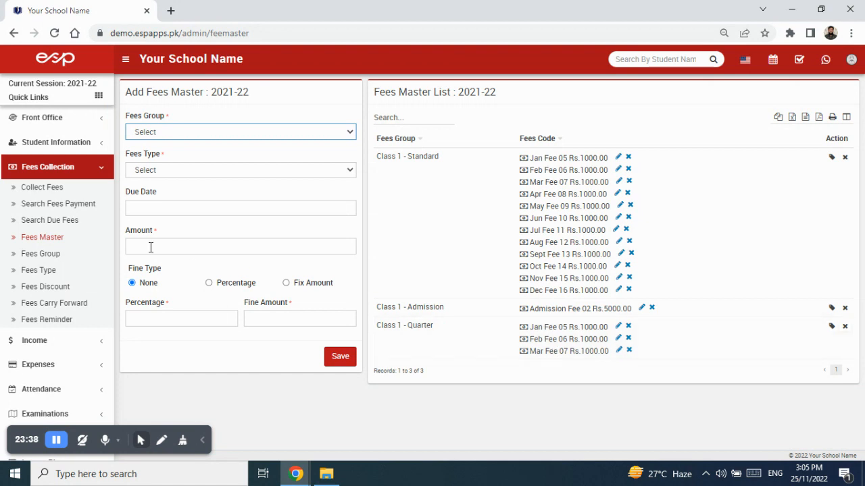
pyautogui.click(57, 270)
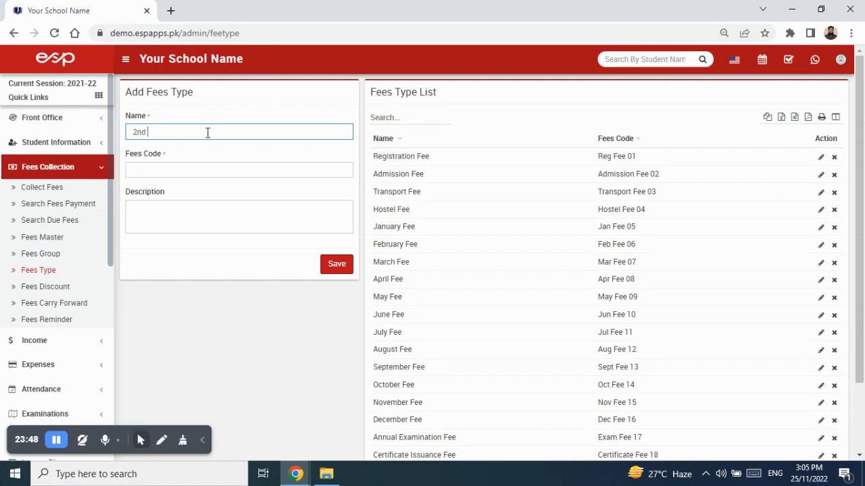
pyautogui.click(208, 133)
pyautogui.write('2nd Quarter')
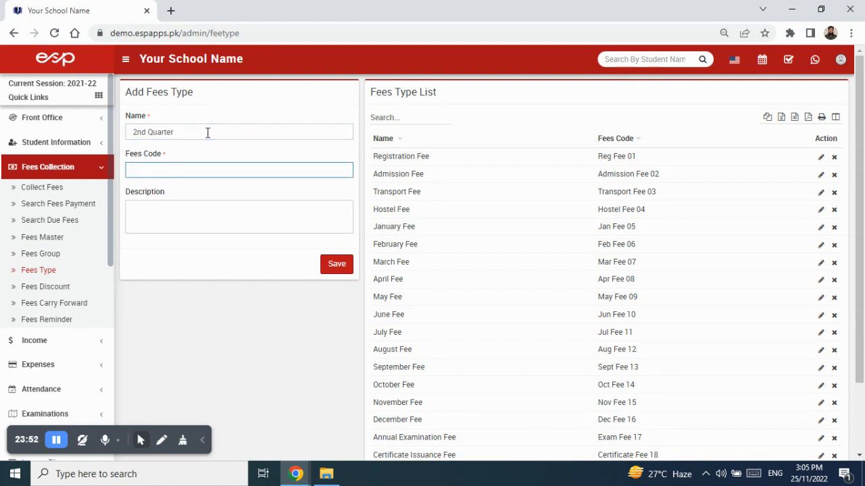
pyautogui.write('Jan-Mar 21')
# - Enter "To collect Fee of 2nd Quarter" as the description of the new fees type
pyautogui.click(251, 217)
pyautogui.write('TO c')
pyautogui.press('BackSpace')
pyautogui.write('o collect Fee')
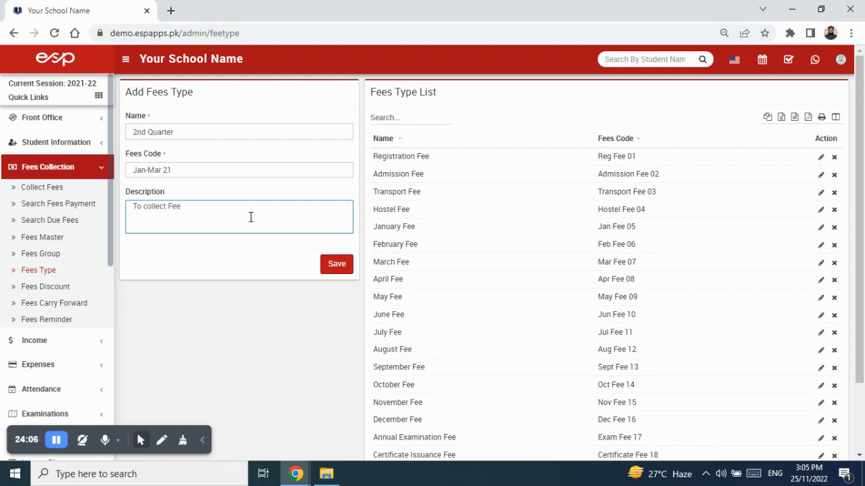
pyautogui.write(' of 2nd')
pyautogui.press('BackSpace')
pyautogui.press('BackSpace')
pyautogui.write('Quarter')
# - Change the new fees type's code to Apr-Jun 21
pyautogui.moveTo(160, 169); pyautogui.dragTo(134, 173)
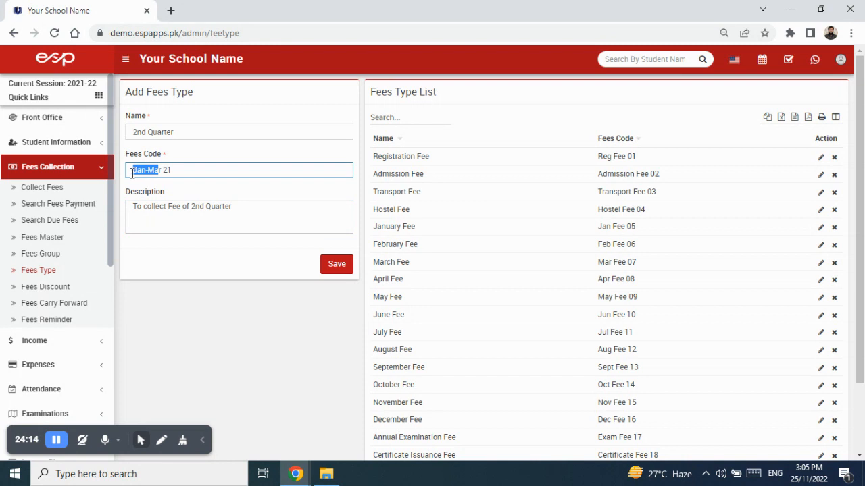
pyautogui.press('BackSpace')
pyautogui.write('Apr-Jun')
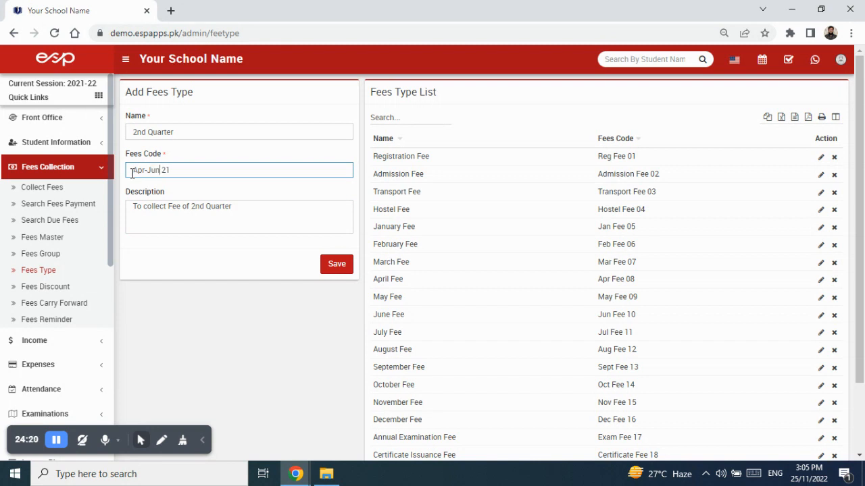
# - Save the new fees type and rename the fees group Class 1 - Quarter as Class 1 - Quarter 1st
pyautogui.click(337, 265)
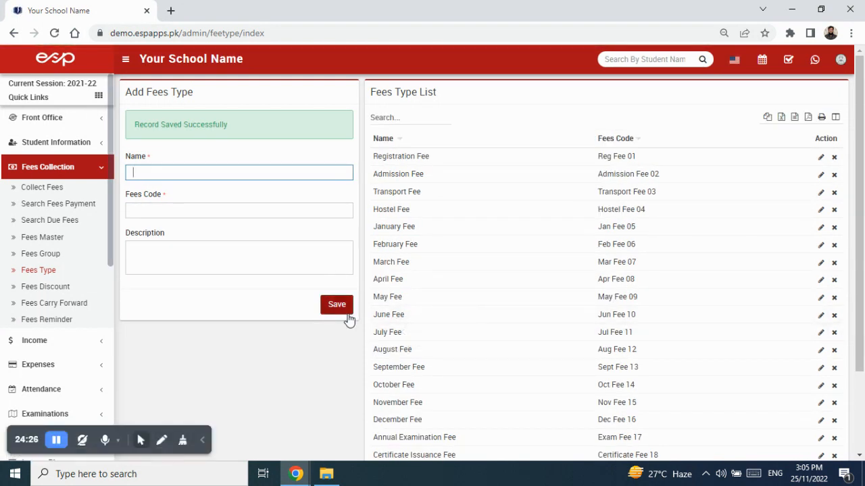
pyautogui.click(48, 255)
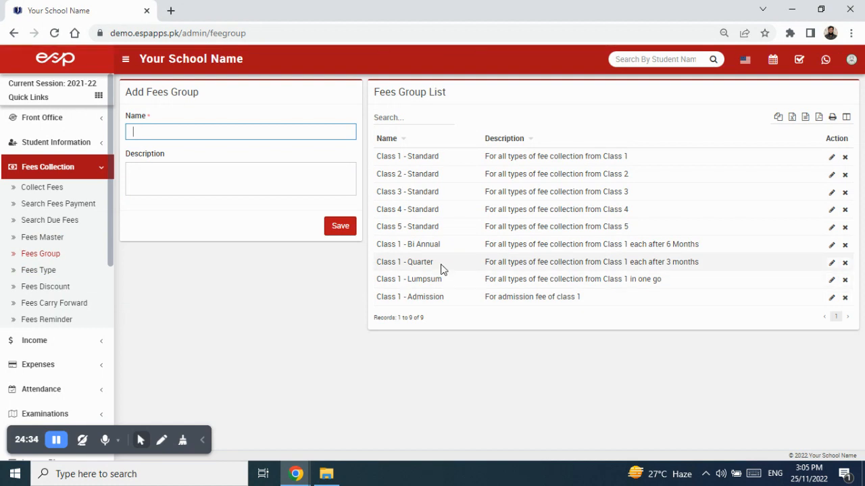
pyautogui.click(831, 262)
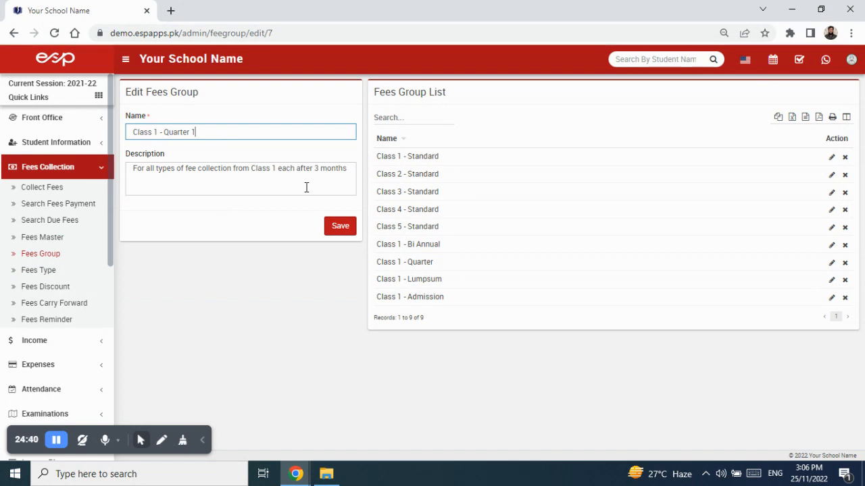
pyautogui.click(341, 226)
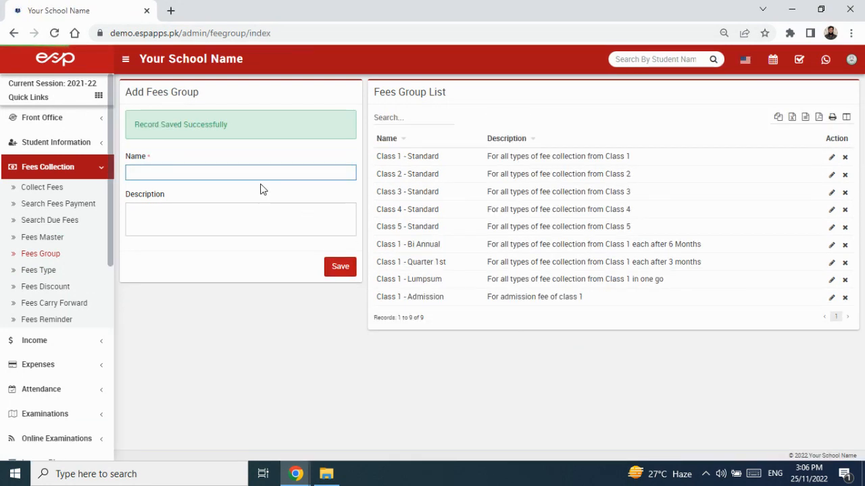
# - Add a fees group named Class 1 - Quarter 2nd with the description "To collect fee of 2nd Quarter"
pyautogui.write('Class 1 - Quarter 2nd')
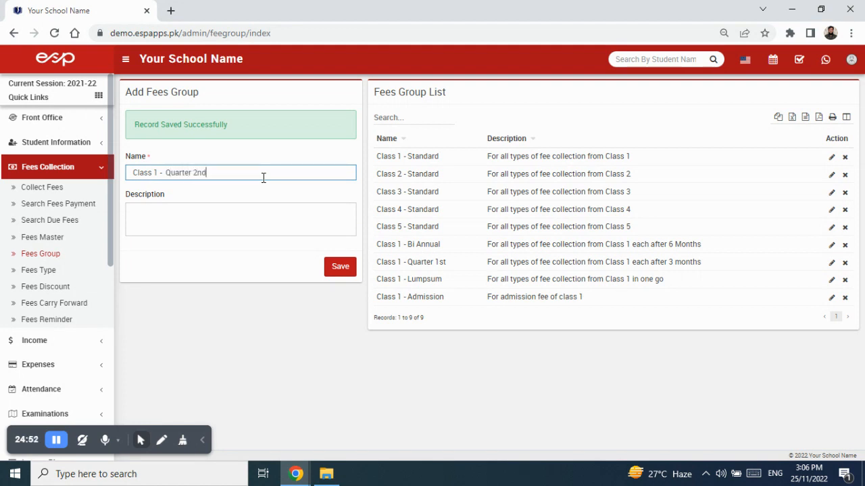
pyautogui.click(268, 212)
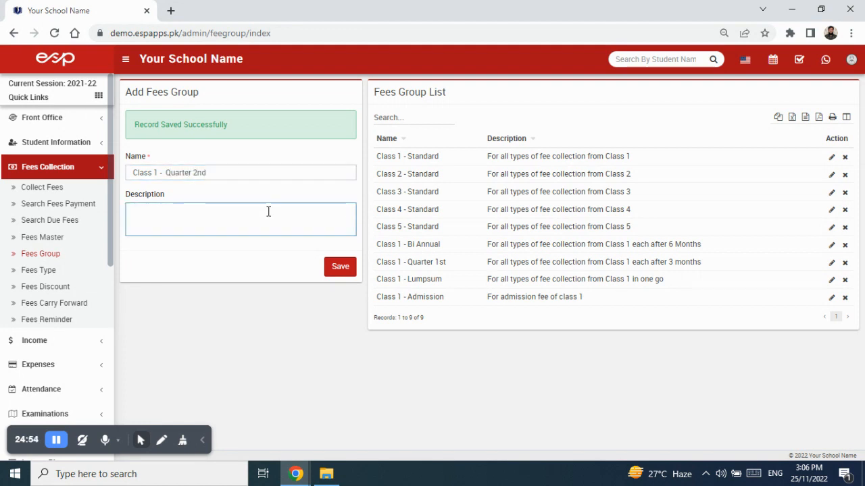
pyautogui.write('To collect fee of')
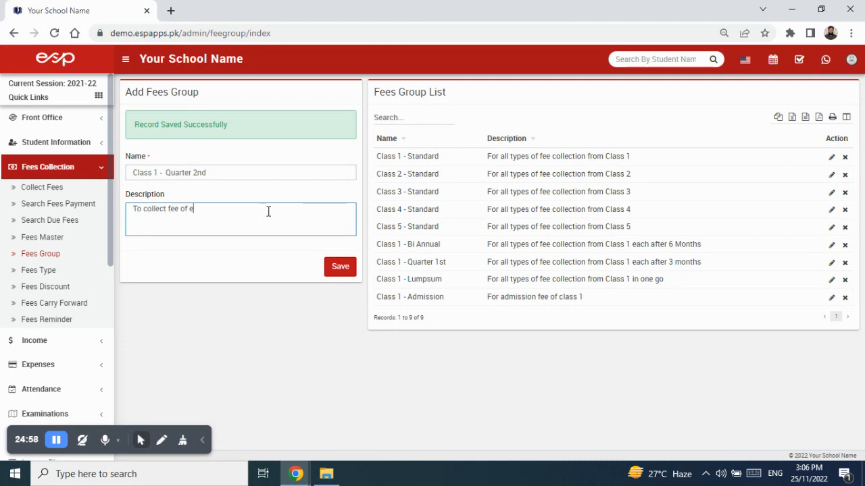
pyautogui.write(' 2nd Quarter')
pyautogui.click(338, 268)
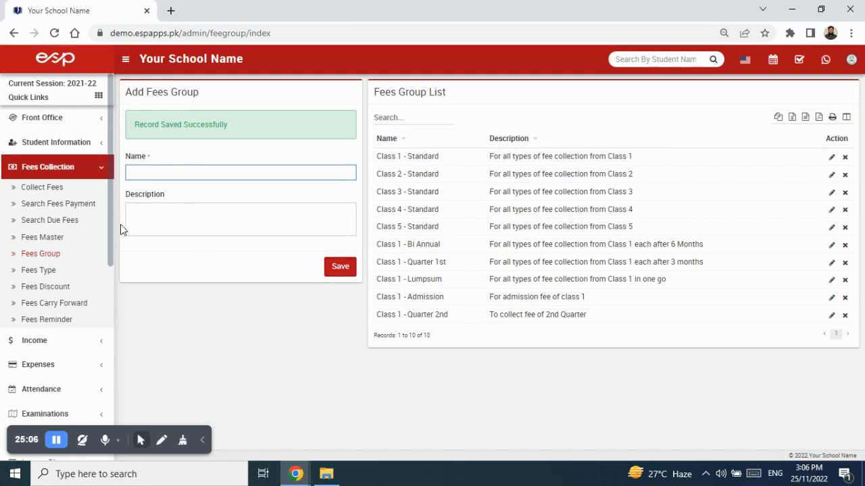
# - Start a fees master entry with the fees group Class 1 - Quarter 2nd and the fees type 2nd Quarter
pyautogui.click(56, 241)
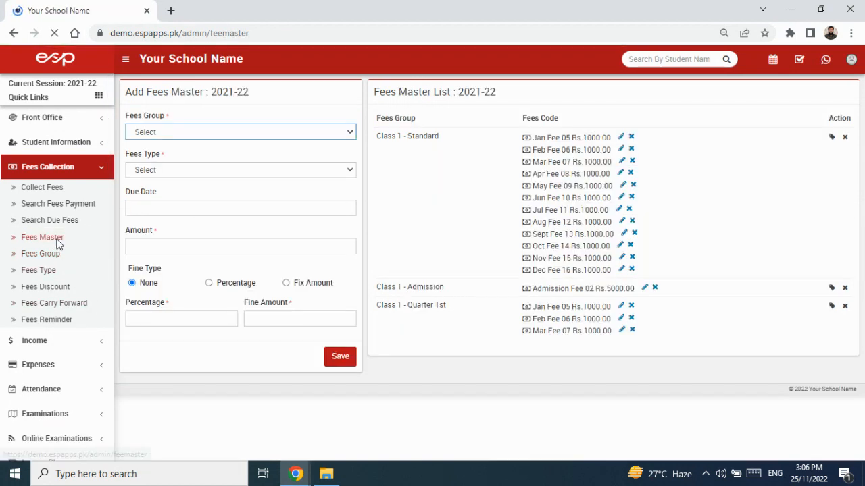
pyautogui.click(211, 133)
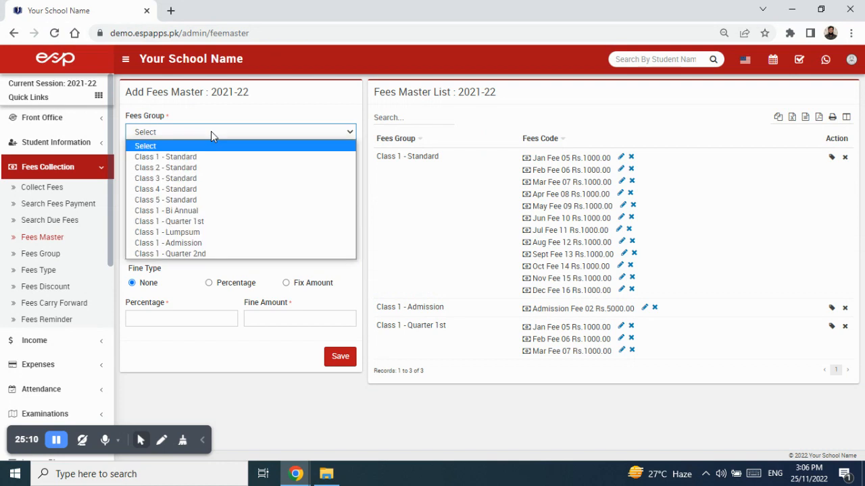
pyautogui.click(211, 254)
pyautogui.click(218, 172)
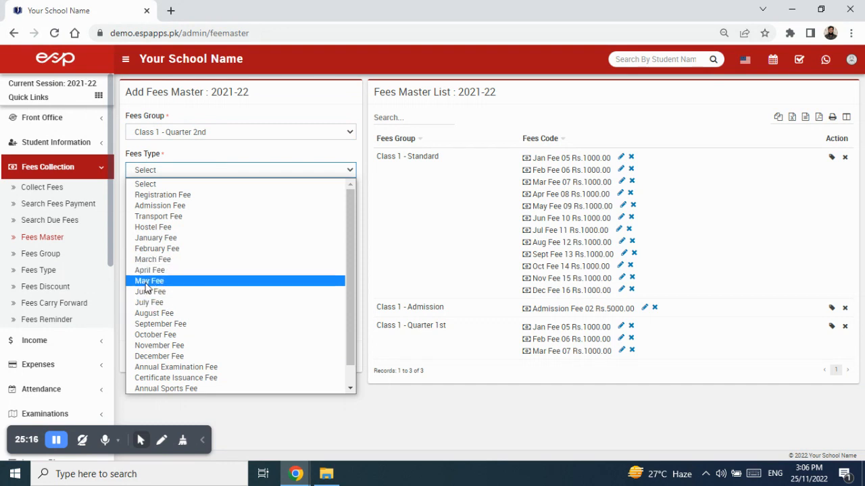
pyautogui.scroll(-1, 228, 378)
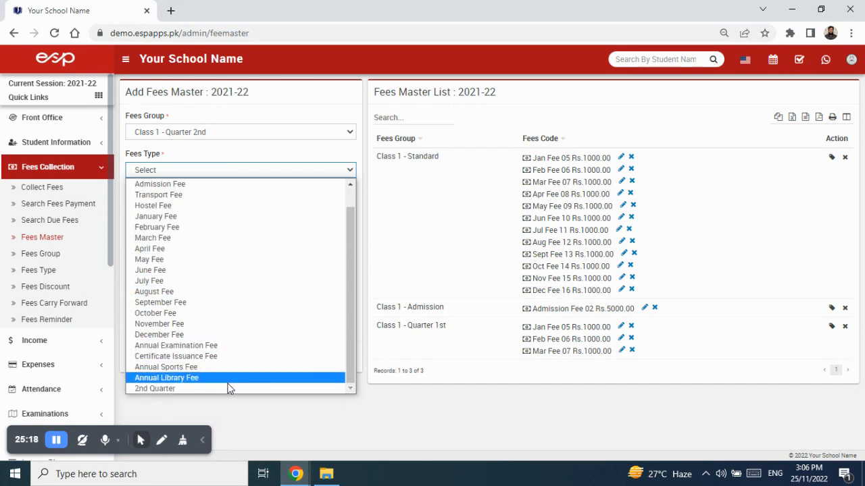
pyautogui.click(229, 390)
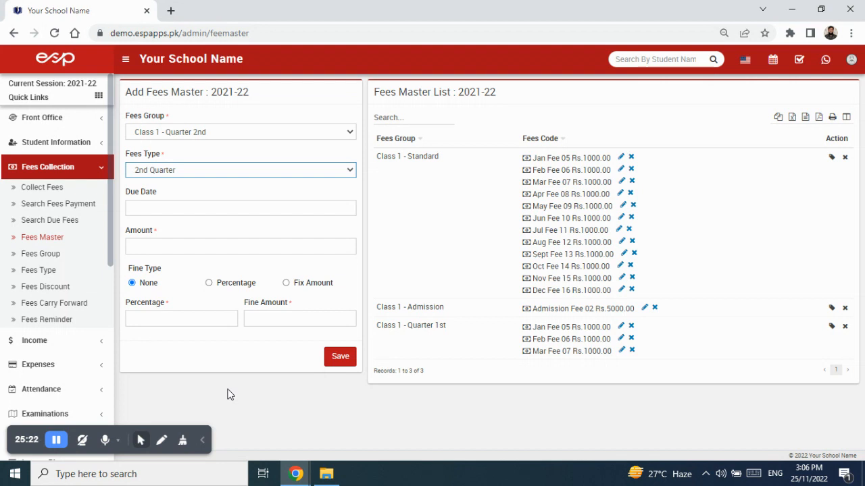
# - Set the fees master entry's due date to 10/06/2023 and its amount to 3000, and save it
pyautogui.click(191, 207)
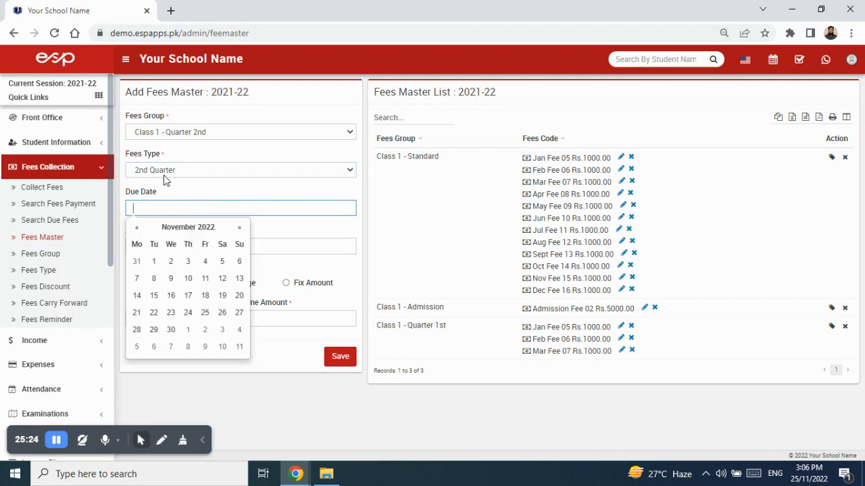
pyautogui.click(180, 228)
pyautogui.click(179, 229)
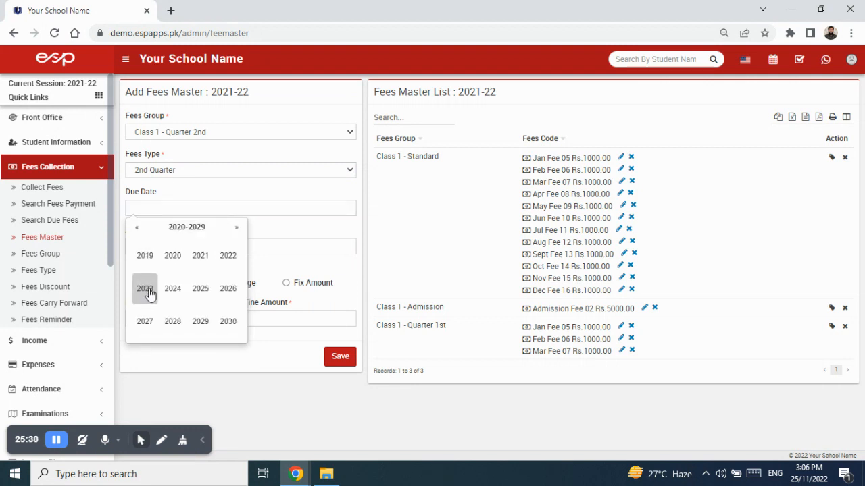
pyautogui.click(146, 289)
pyautogui.click(174, 289)
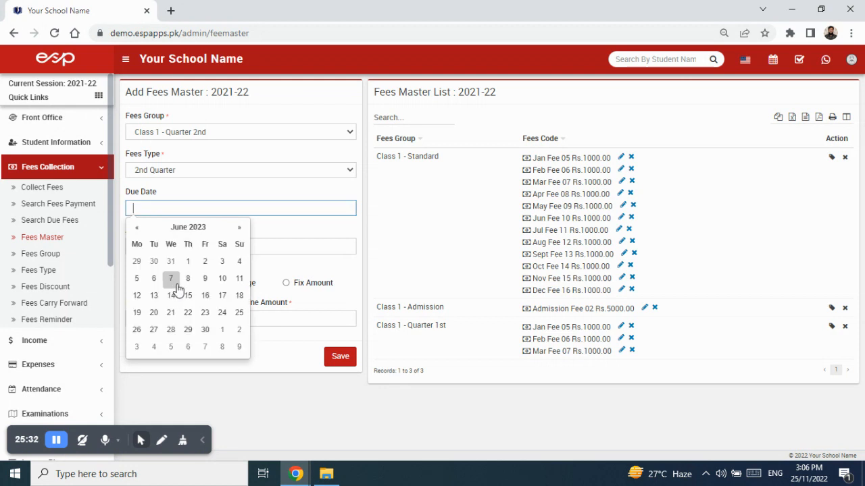
pyautogui.click(222, 278)
pyautogui.click(205, 247)
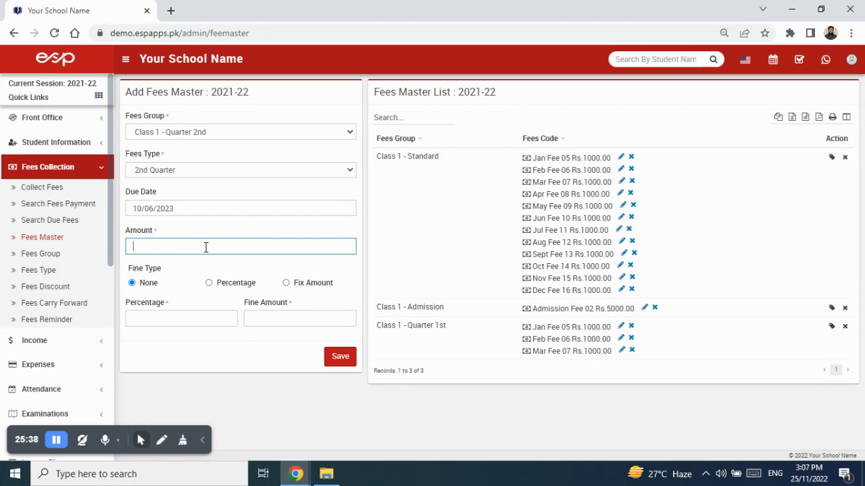
pyautogui.write('3000')
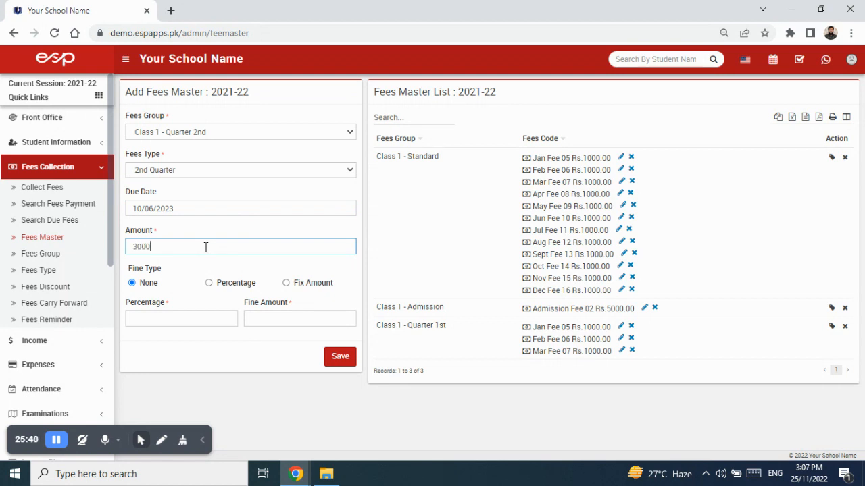
pyautogui.click(342, 362)
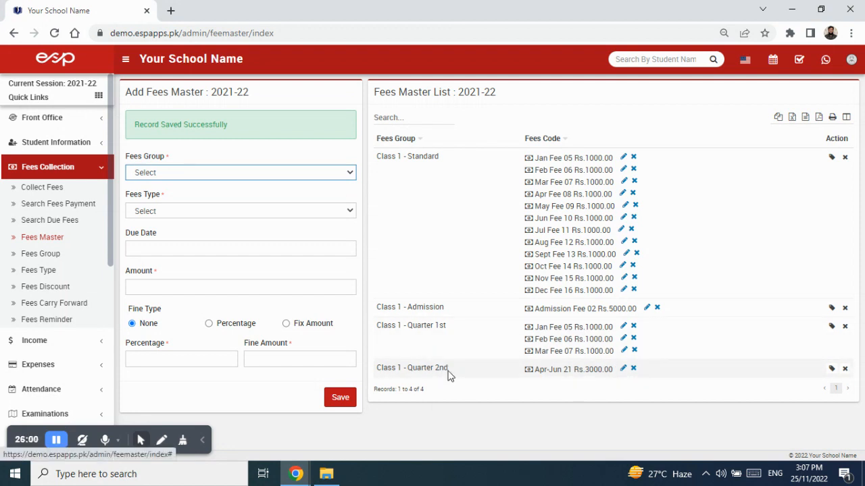
# - Open student assignment for the Class 1 - Quarter 2nd fees and search for class 1, section Blue
pyautogui.click(831, 370)
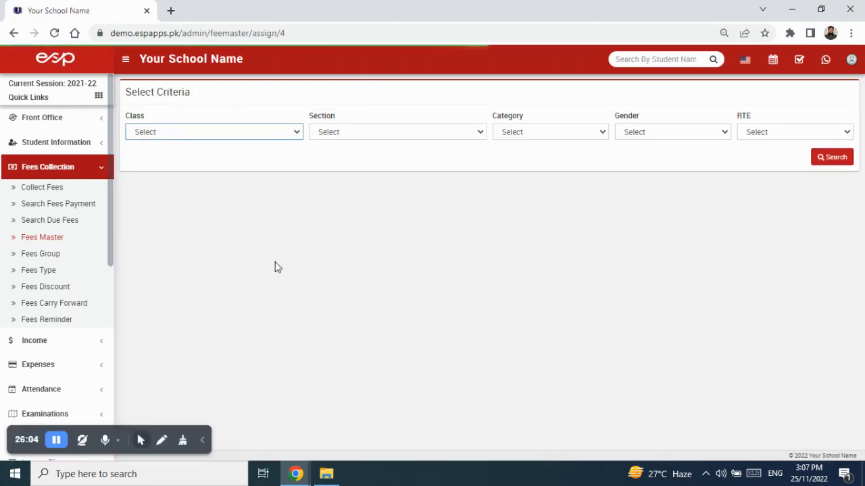
pyautogui.click(214, 133)
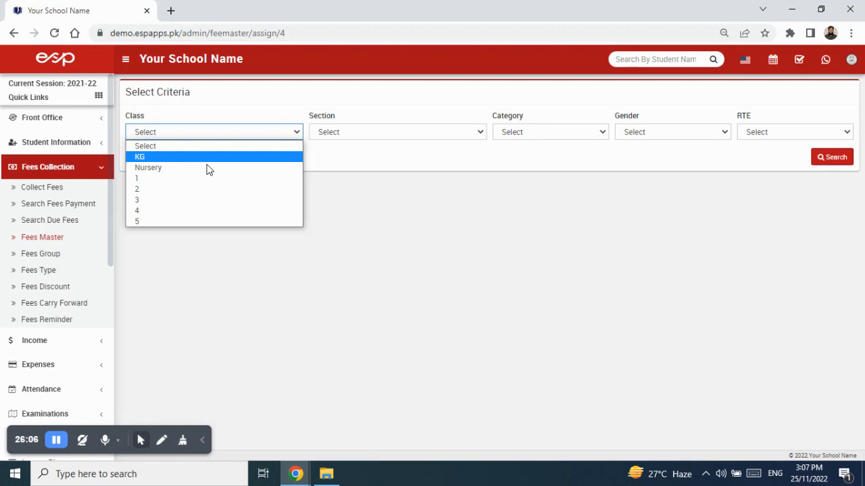
pyautogui.click(202, 178)
pyautogui.click(353, 132)
pyautogui.click(358, 157)
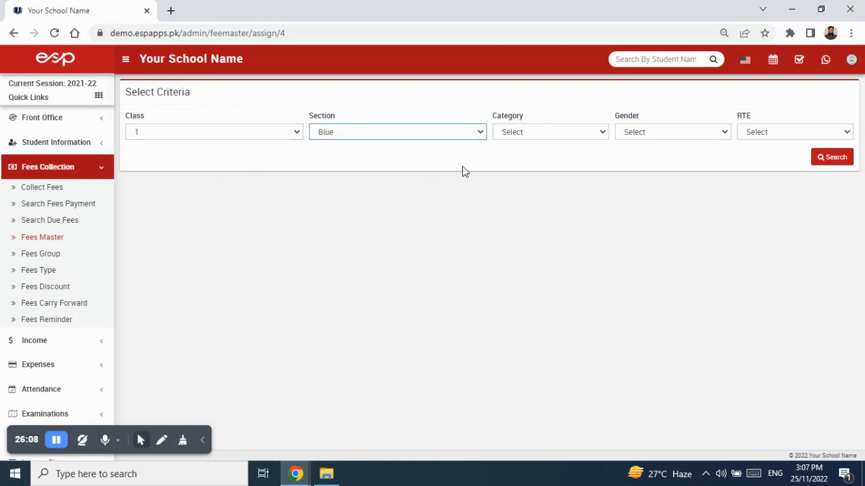
pyautogui.click(832, 157)
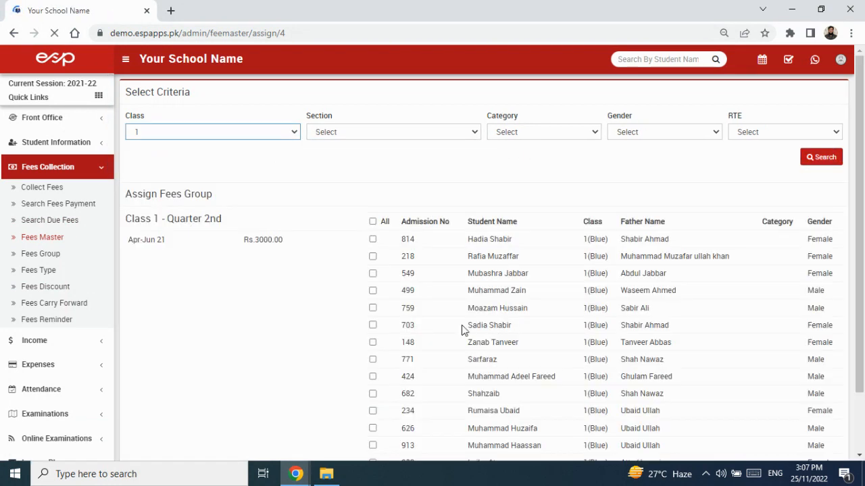
# - Assign the Class 1 - Quarter 2nd fees group to only the eighth listed student and save the assignment
pyautogui.scroll(-1, 462, 330)
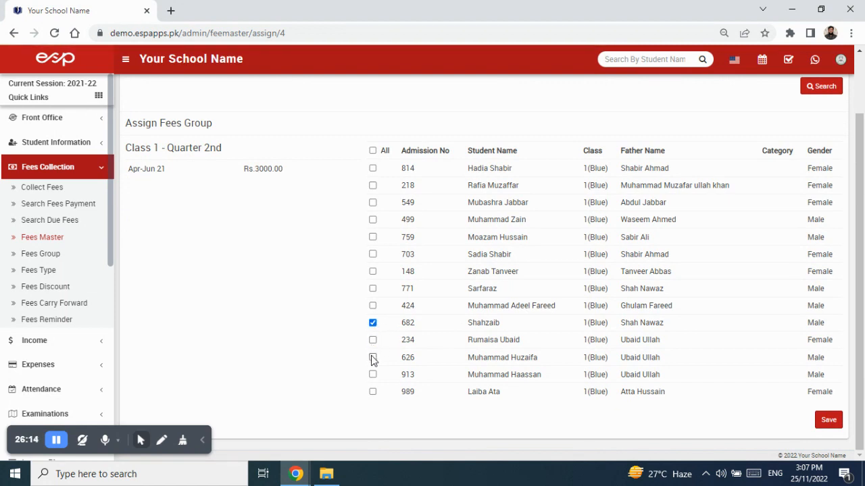
pyautogui.click(373, 323)
pyautogui.click(373, 288)
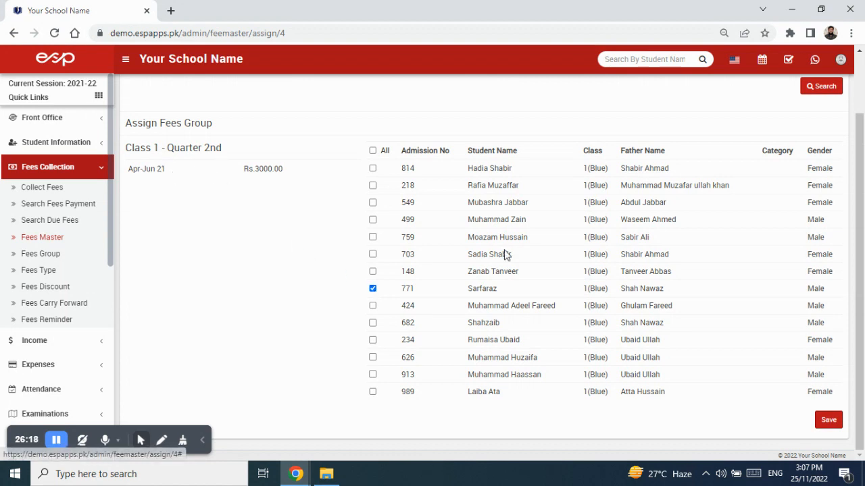
pyautogui.click(827, 423)
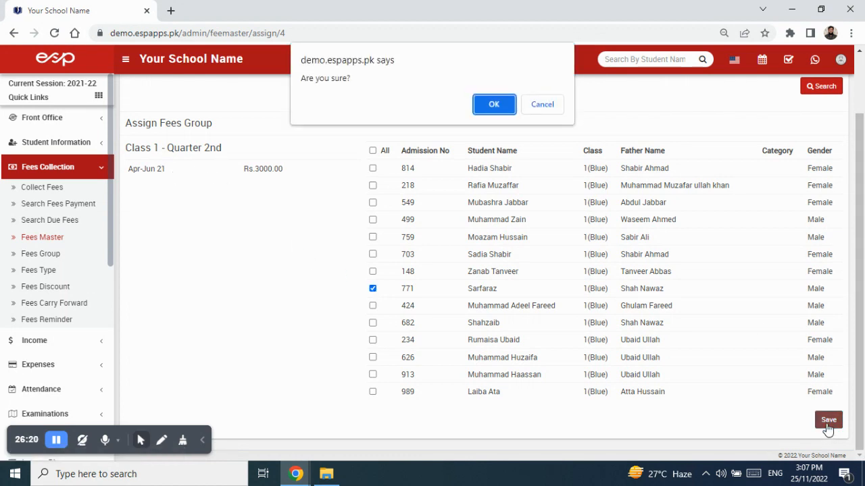
pyautogui.click(511, 102)
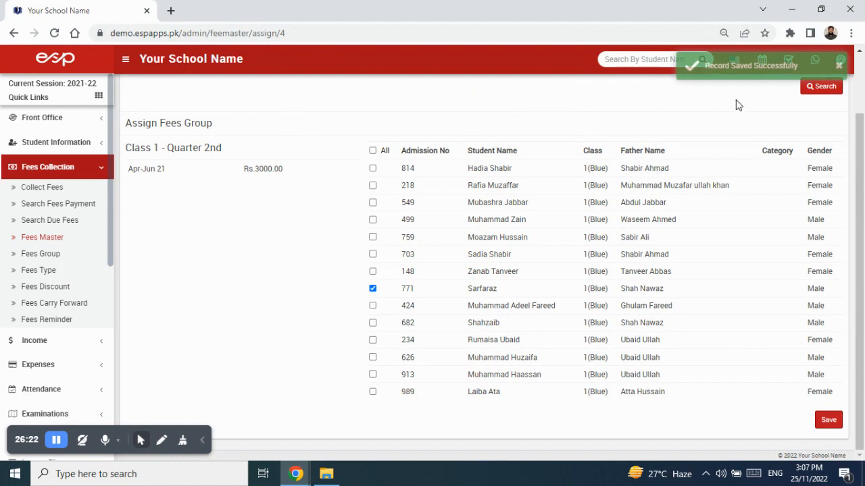
# - Search fee collection for class 1, section Blue, and open the eleventh listed student's fees page
pyautogui.click(32, 188)
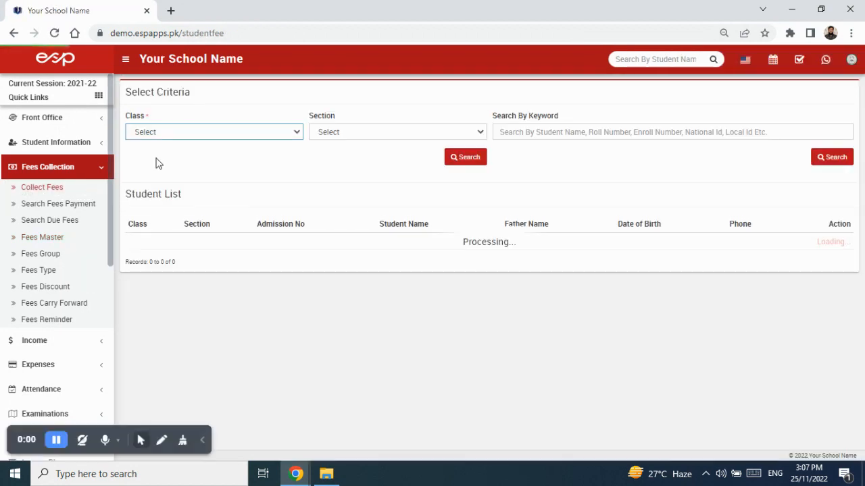
pyautogui.click(201, 132)
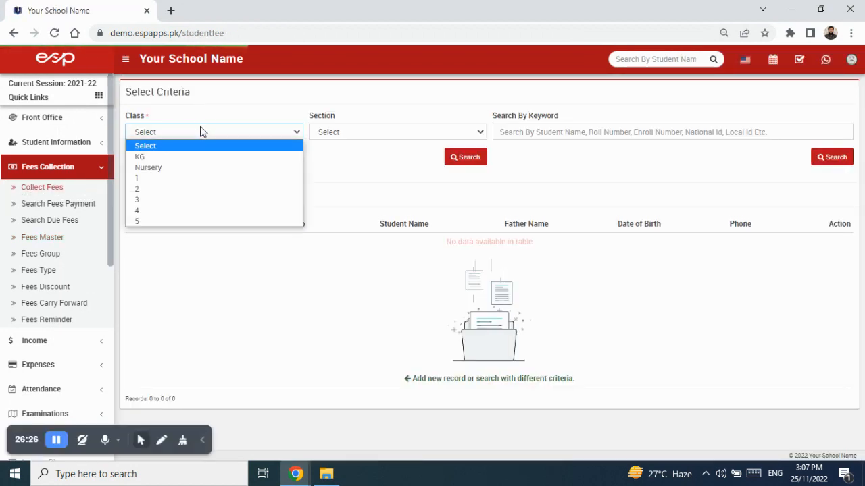
pyautogui.click(198, 177)
pyautogui.click(332, 133)
pyautogui.click(343, 157)
pyautogui.click(461, 156)
pyautogui.scroll(-2, 637, 359)
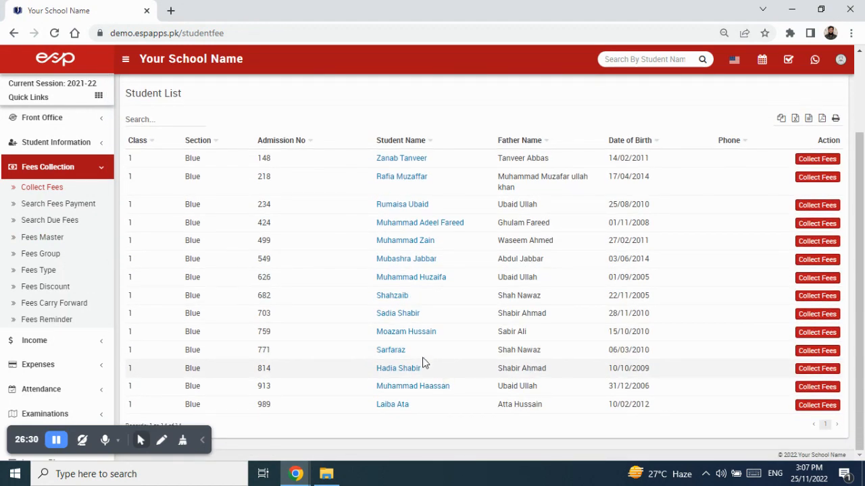
pyautogui.click(825, 351)
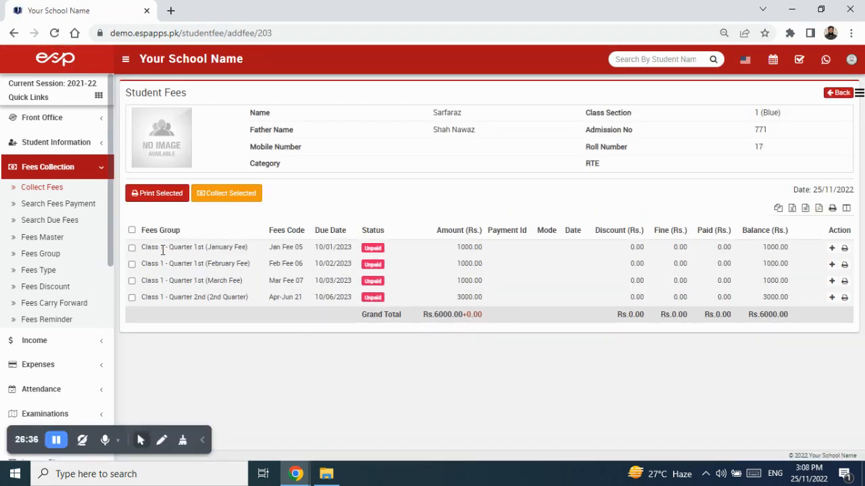
# - Compare the fees codes, due dates and amounts of the student's 1st and 2nd quarter fees
pyautogui.moveTo(150, 247); pyautogui.dragTo(492, 287)
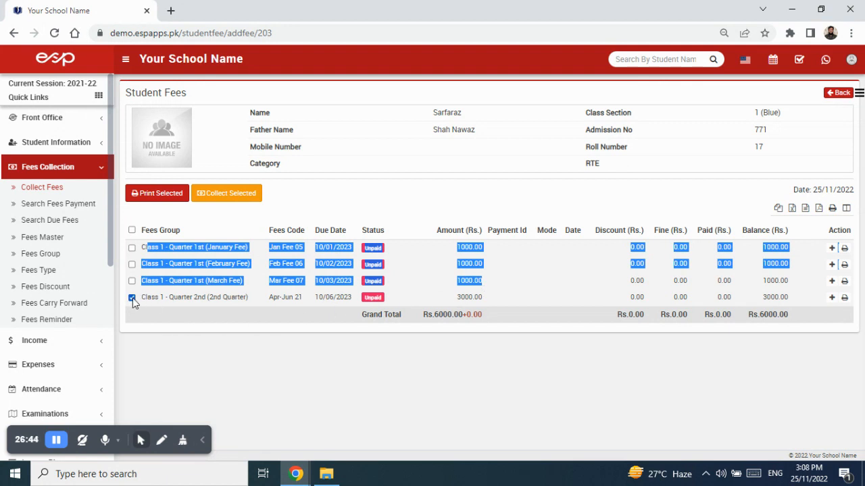
pyautogui.moveTo(142, 298); pyautogui.dragTo(258, 297)
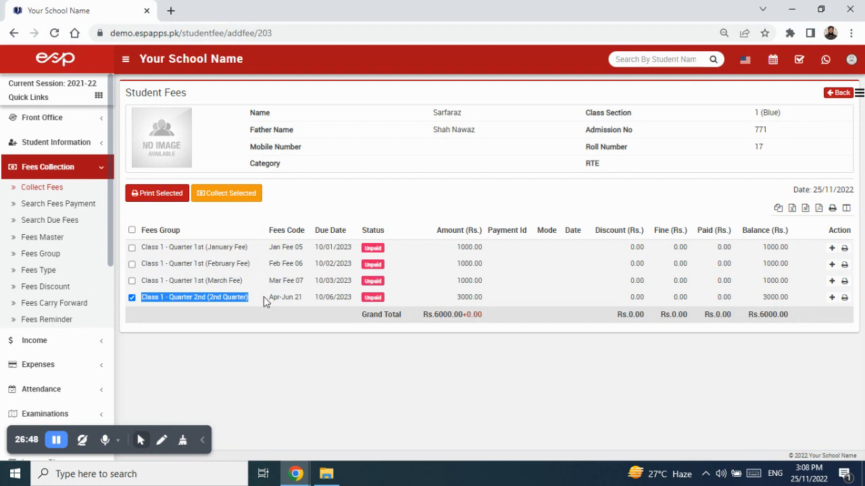
pyautogui.click(273, 297)
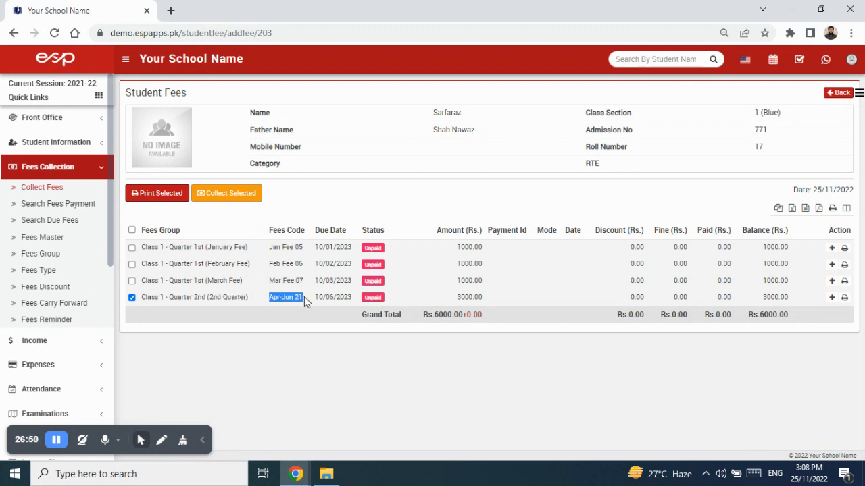
pyautogui.moveTo(315, 298); pyautogui.dragTo(351, 303)
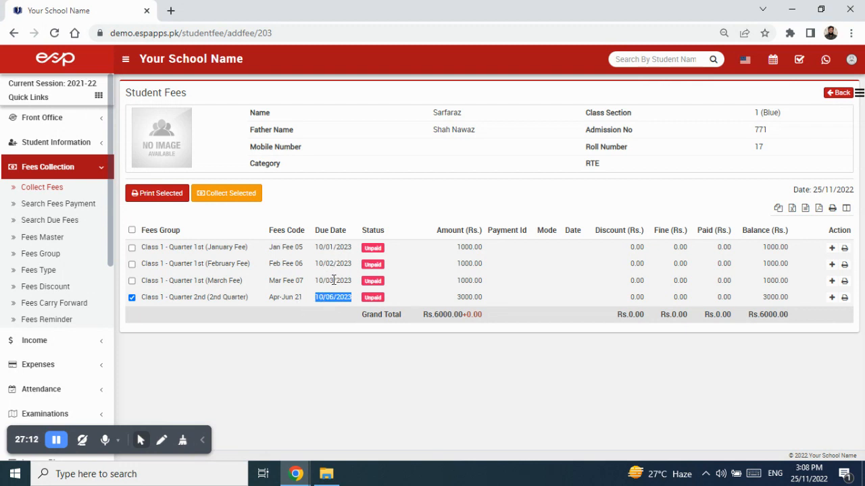
pyautogui.moveTo(316, 248); pyautogui.dragTo(352, 284)
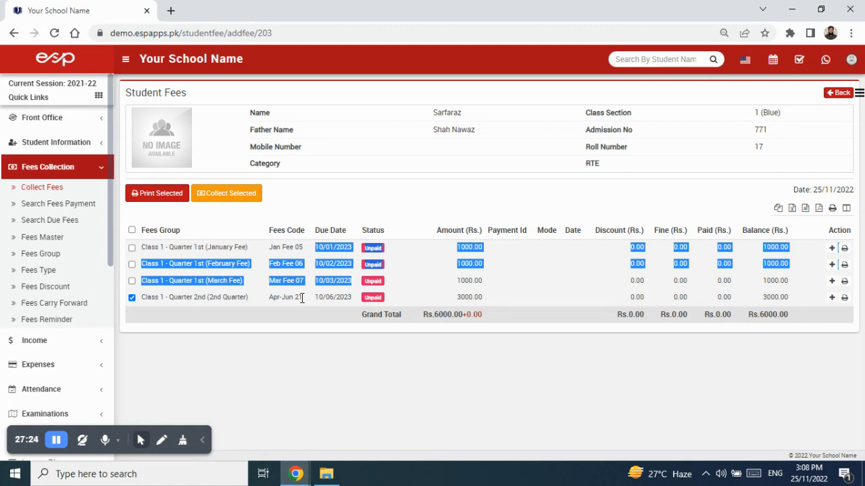
pyautogui.click(328, 299)
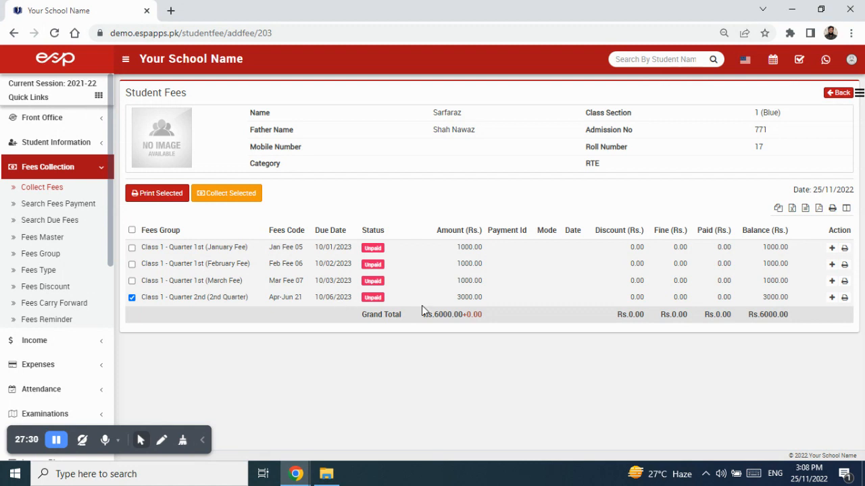
pyautogui.moveTo(455, 298); pyautogui.dragTo(484, 301)
# - Check the fees group list and open the fees master list
pyautogui.click(43, 257)
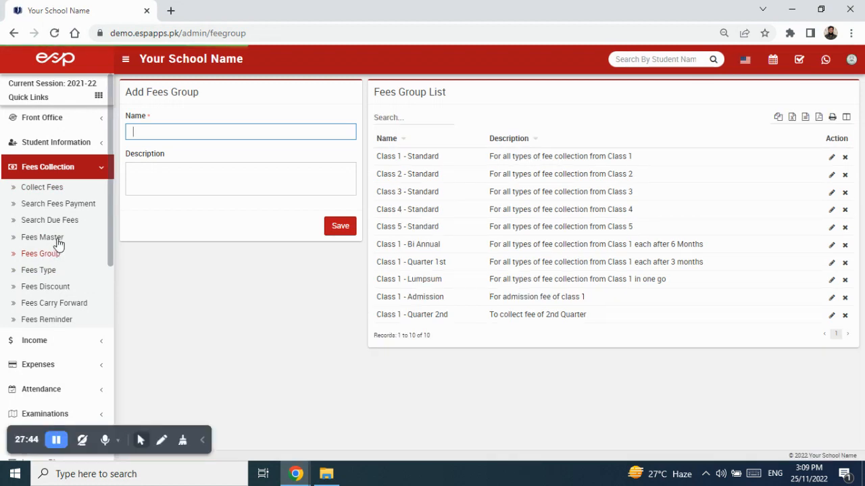
pyautogui.click(59, 245)
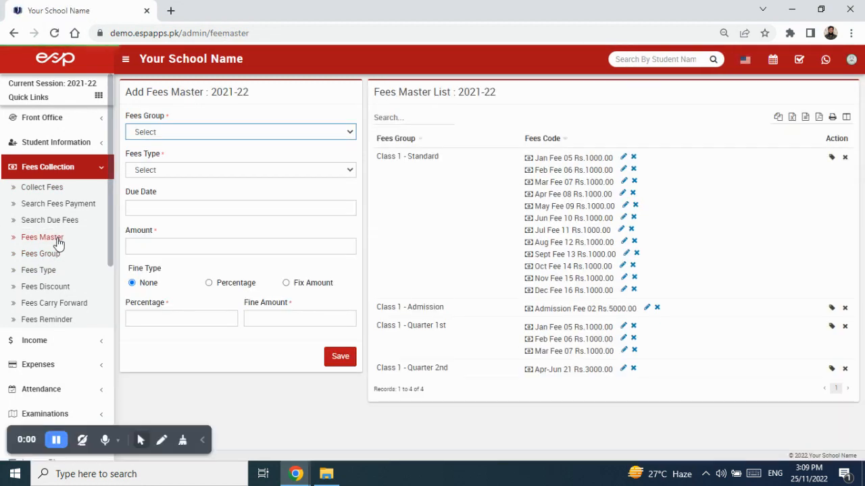